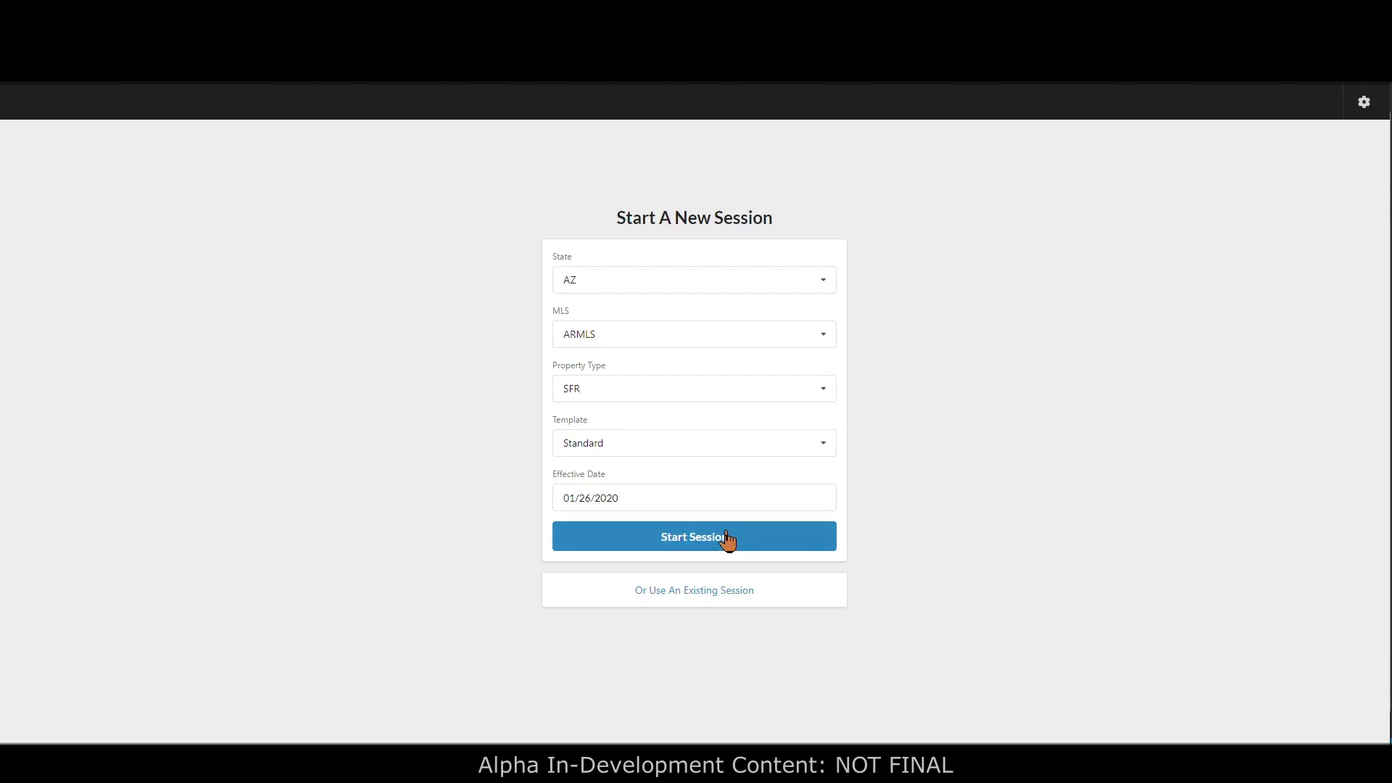
# - Start the new AZ / ARMLS / SFR session on the Standard template, effective 01/26/2020
pyautogui.click(701, 542)
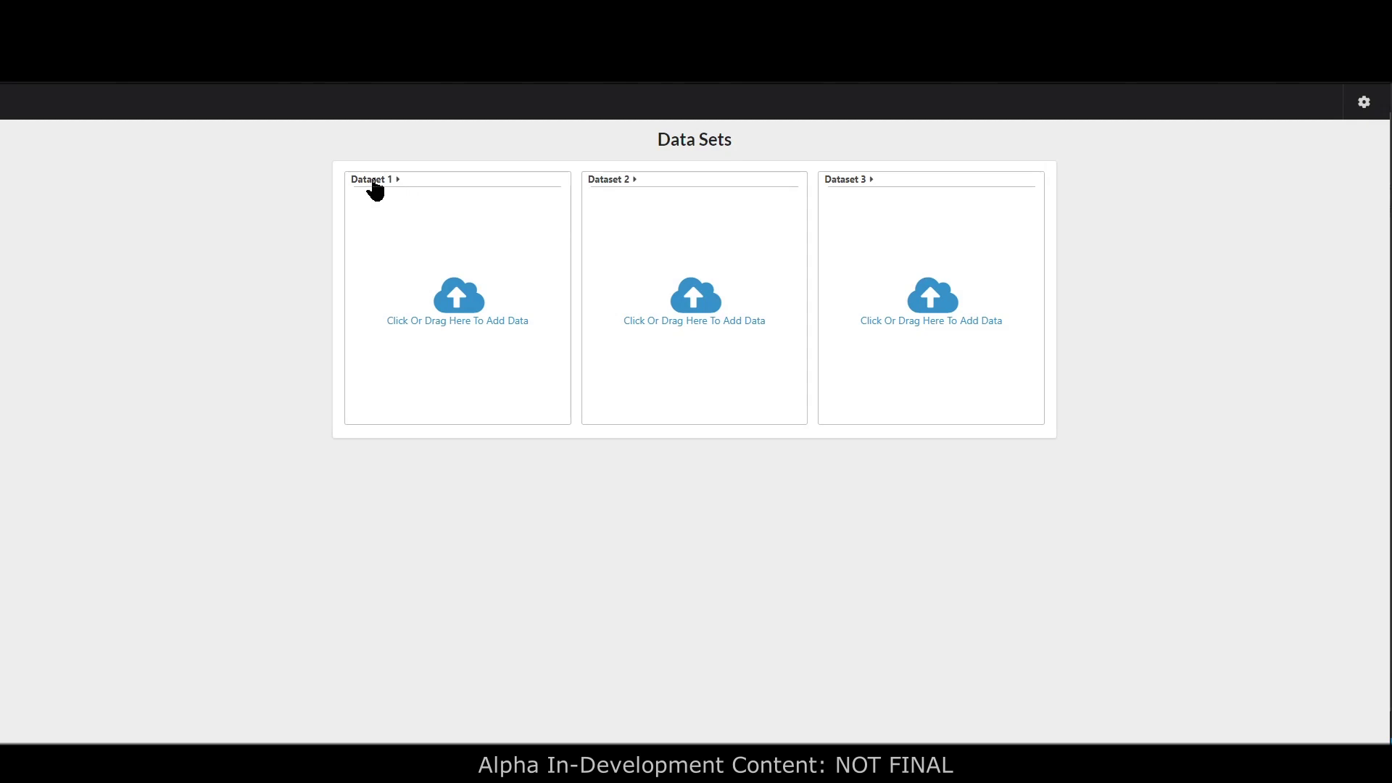
# - Load 15_SFRGrid into Dataset 1 and 144_SFRCompeting into Dataset 2
pyautogui.click(470, 302)
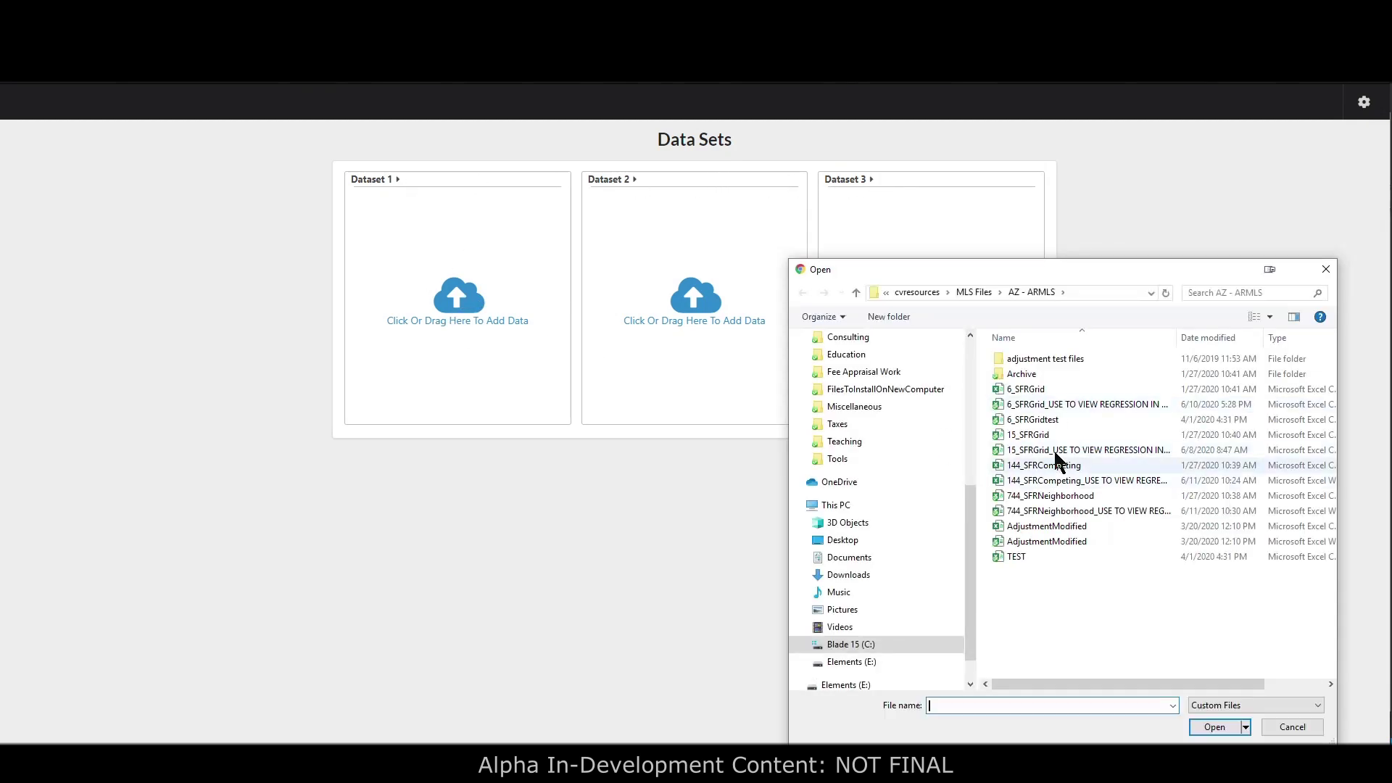
pyautogui.doubleClick(1047, 437)
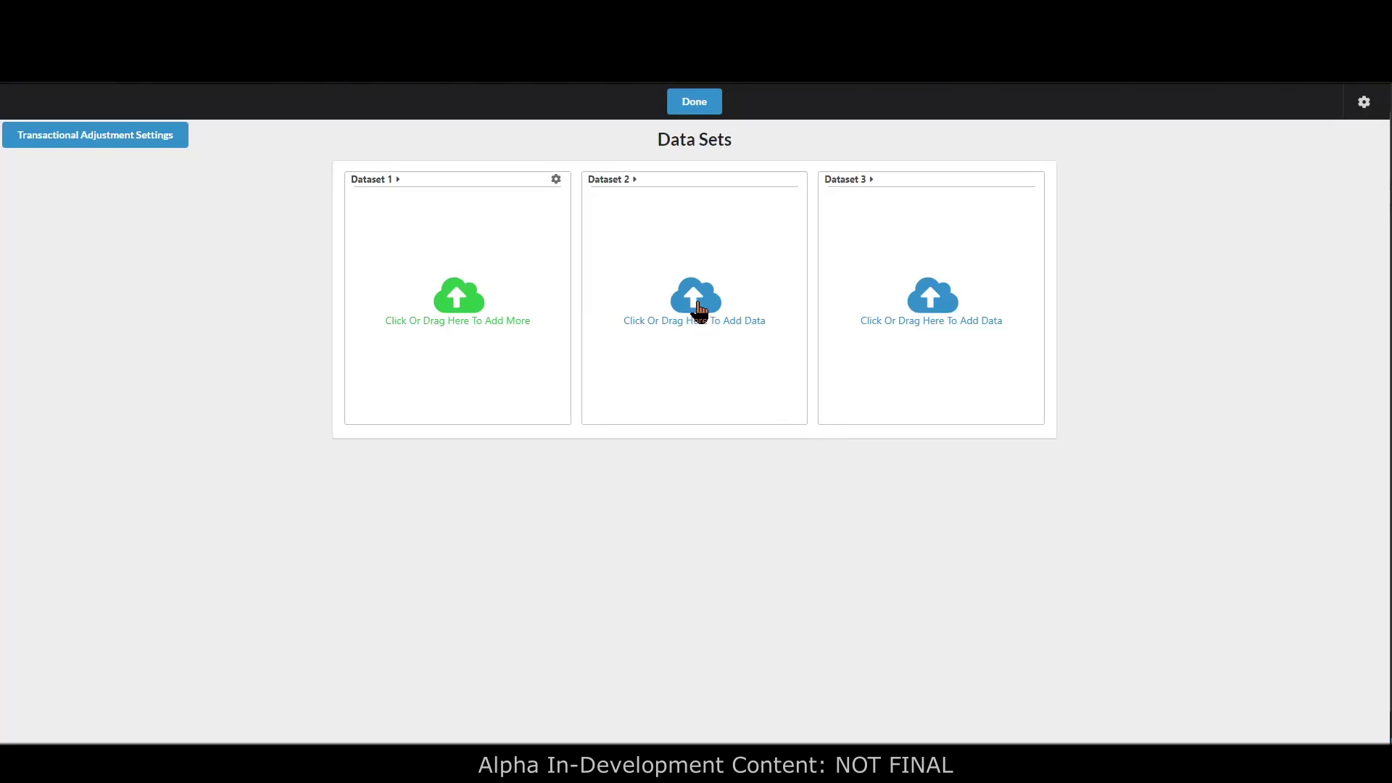
pyautogui.click(698, 310)
pyautogui.doubleClick(1059, 465)
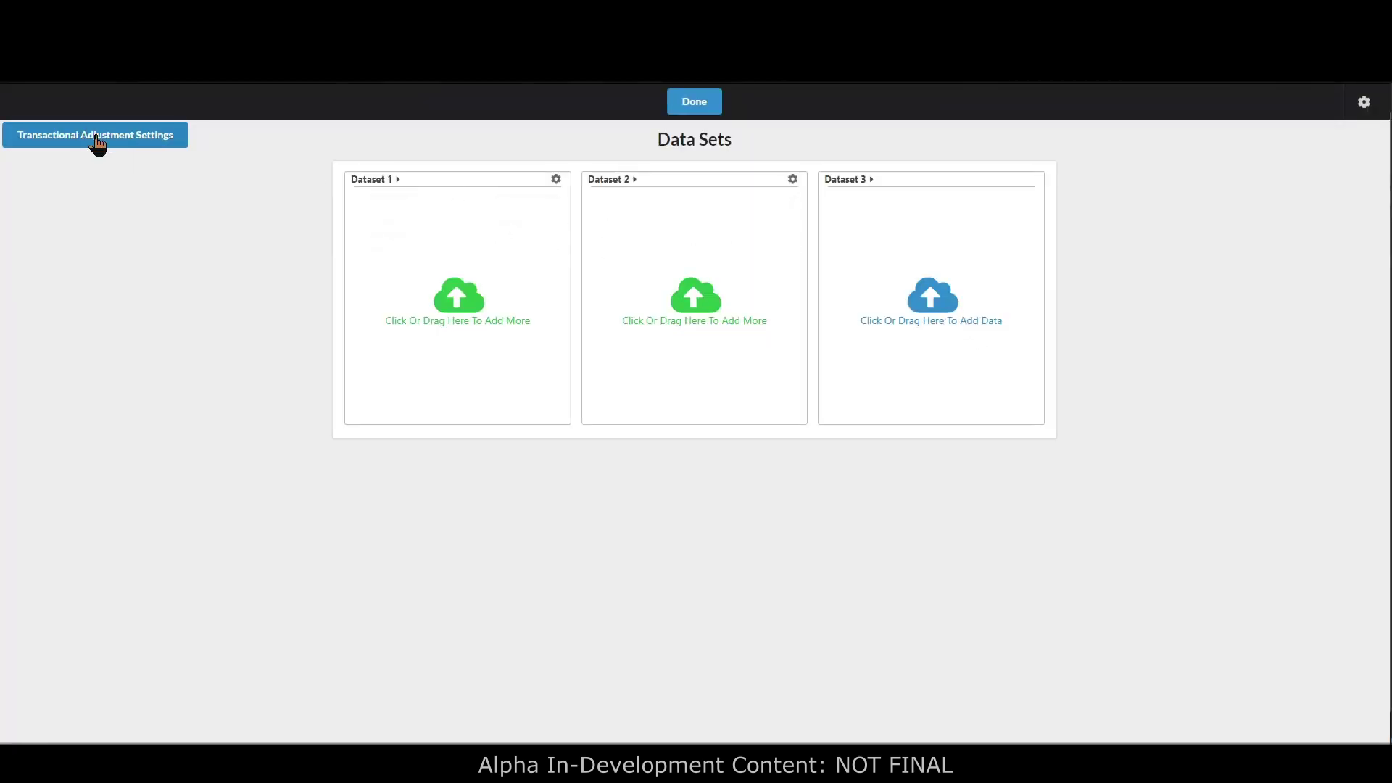
# - Load 744_SFRNeighborhood into Dataset 3 and finish dataset loading
pyautogui.click(942, 312)
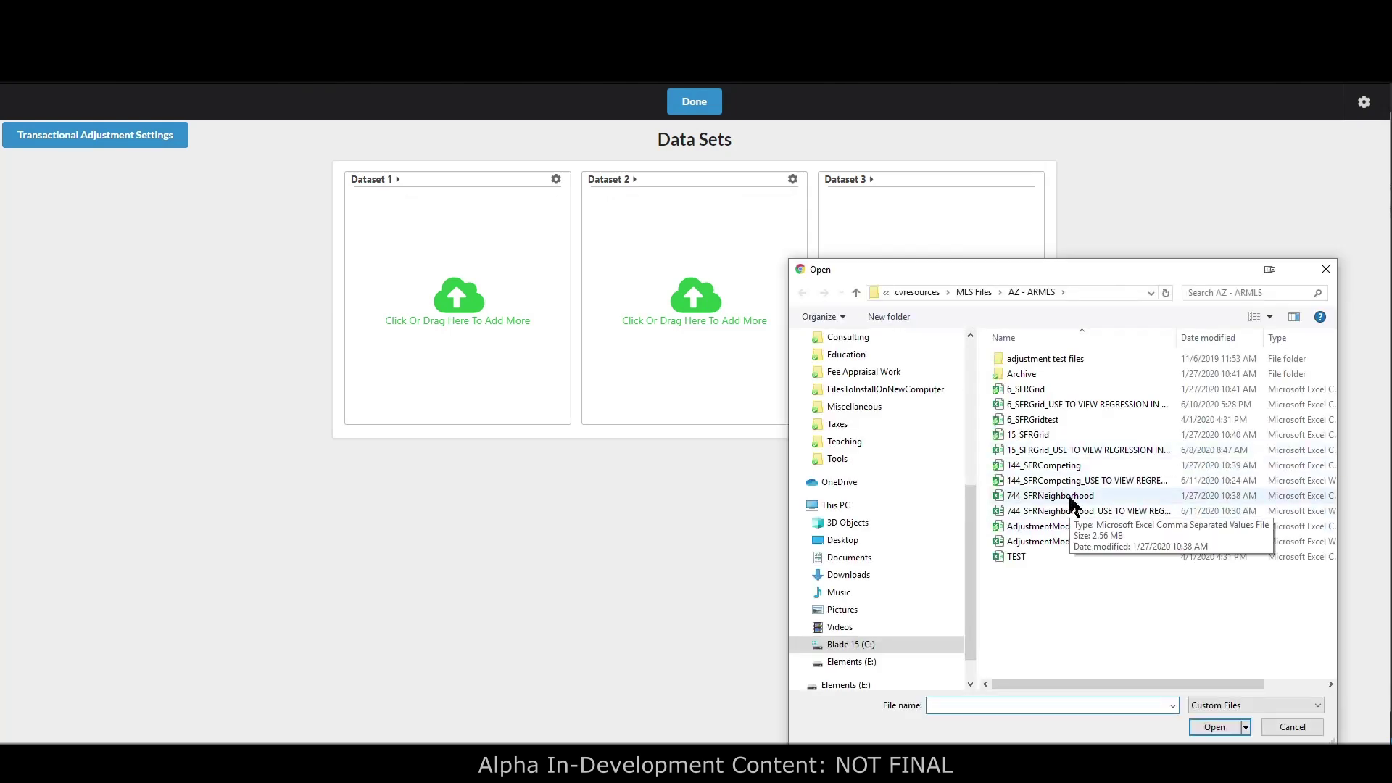
pyautogui.doubleClick(1070, 497)
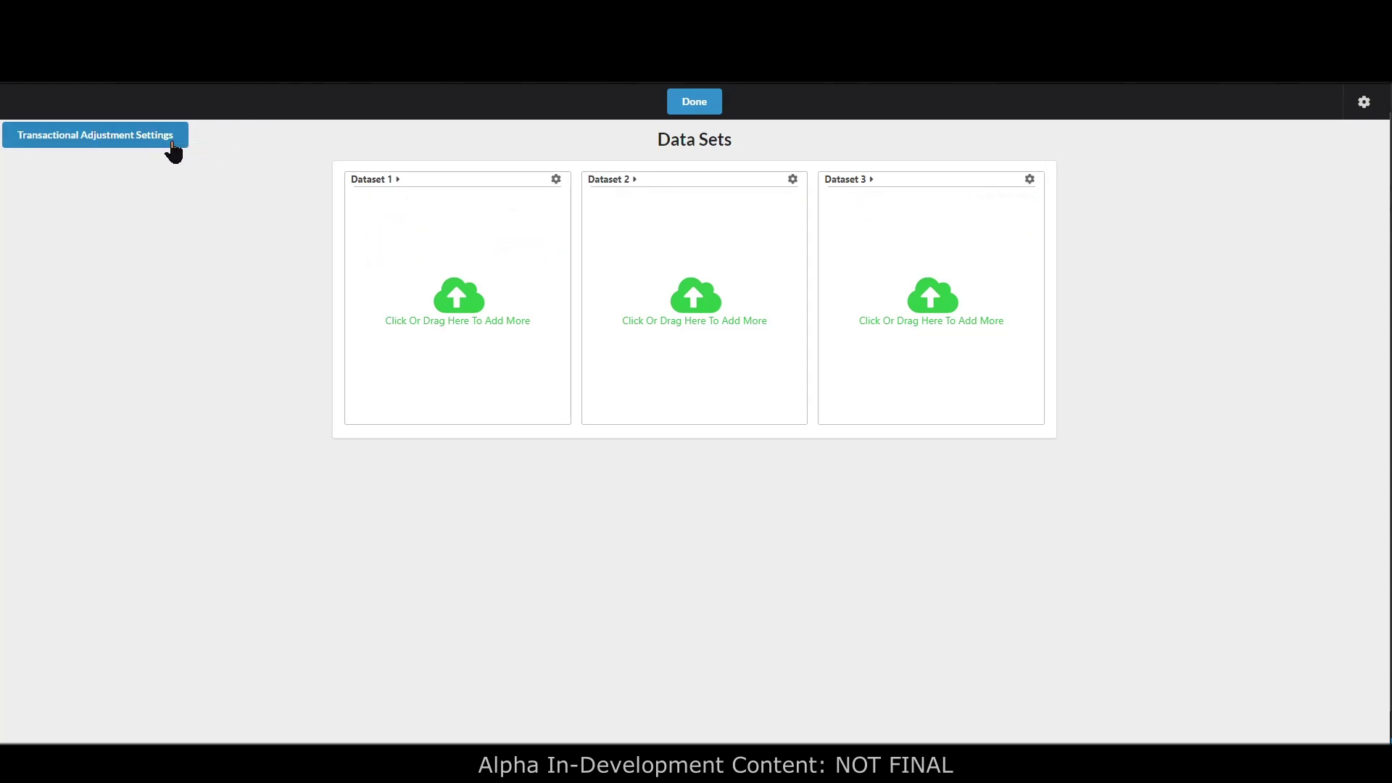
pyautogui.click(697, 105)
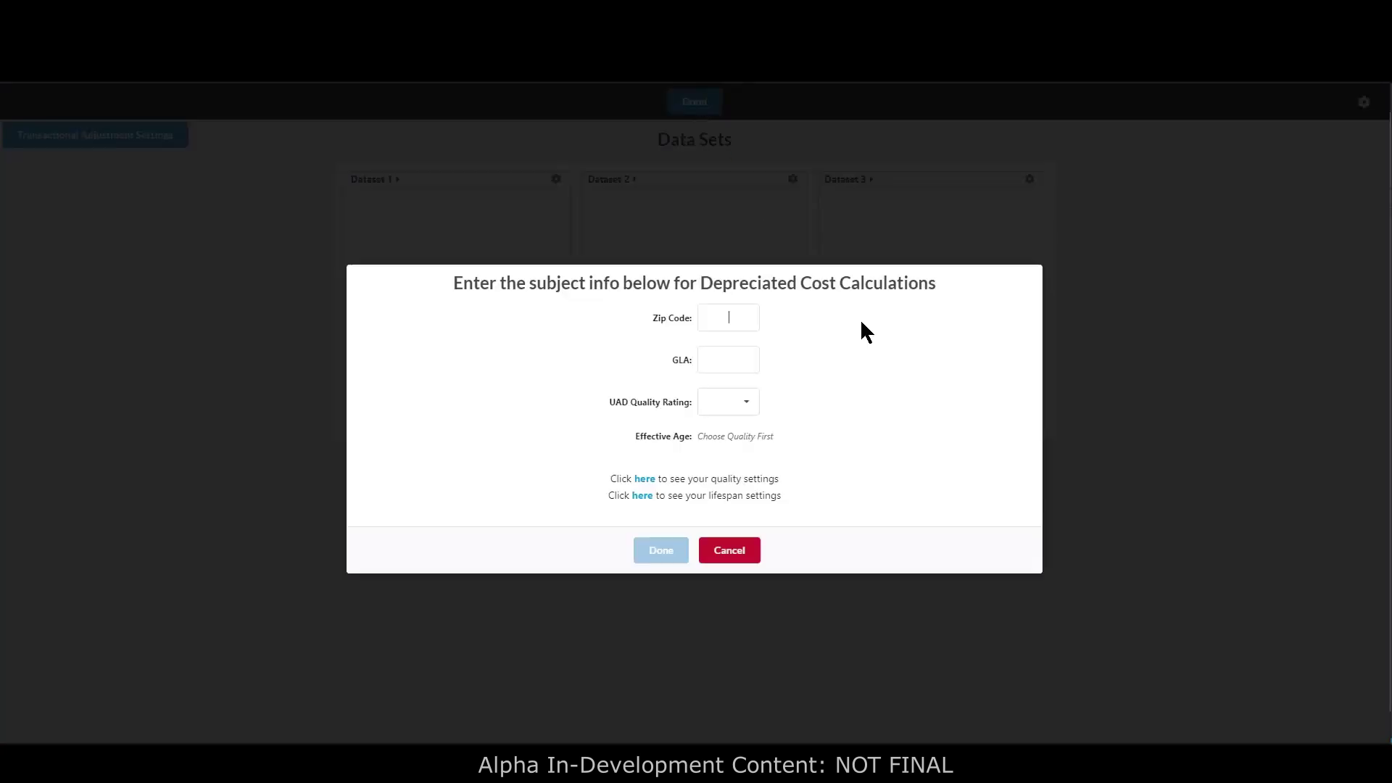
# - Enter subject zip code 85203, GLA 1600 and effective age 15, then submit
pyautogui.click(738, 318)
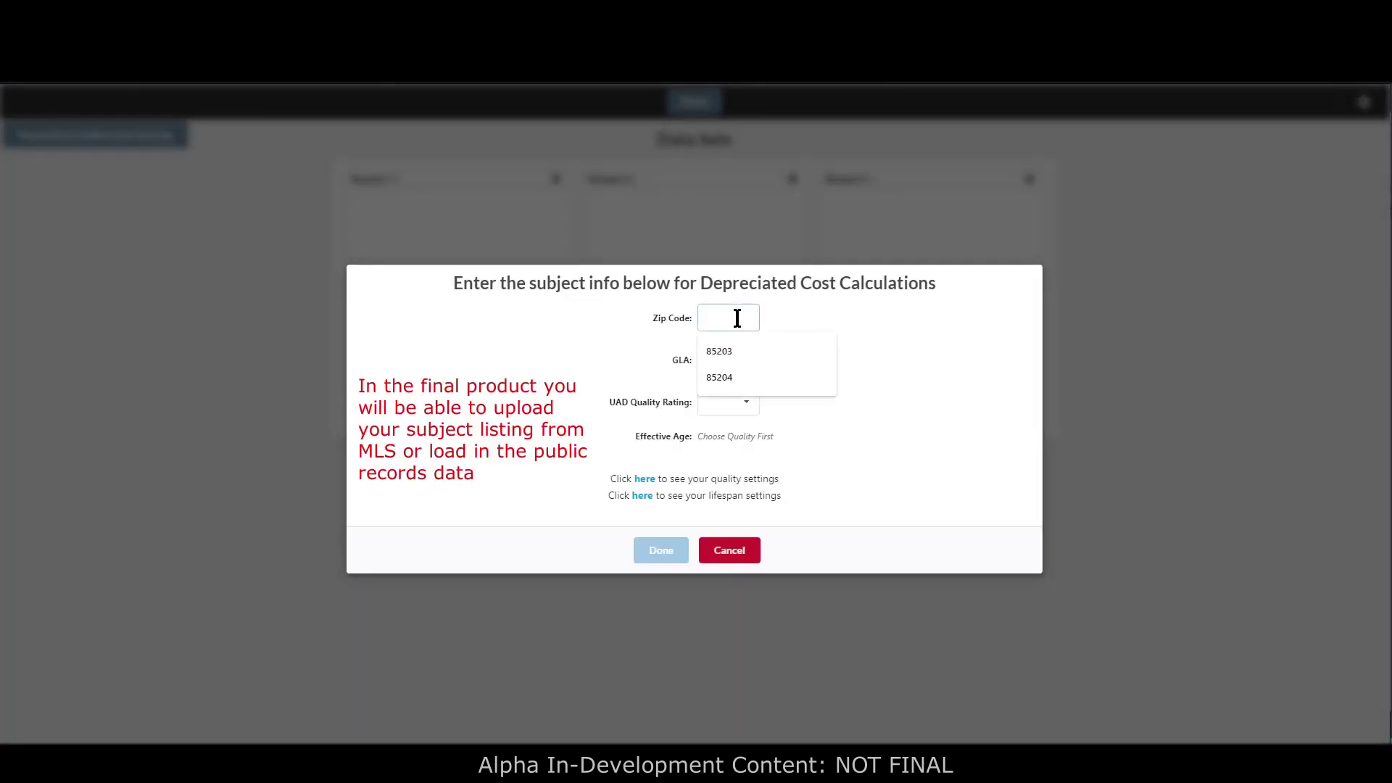
pyautogui.write('85203')
pyautogui.press('Tab')
pyautogui.write('2')
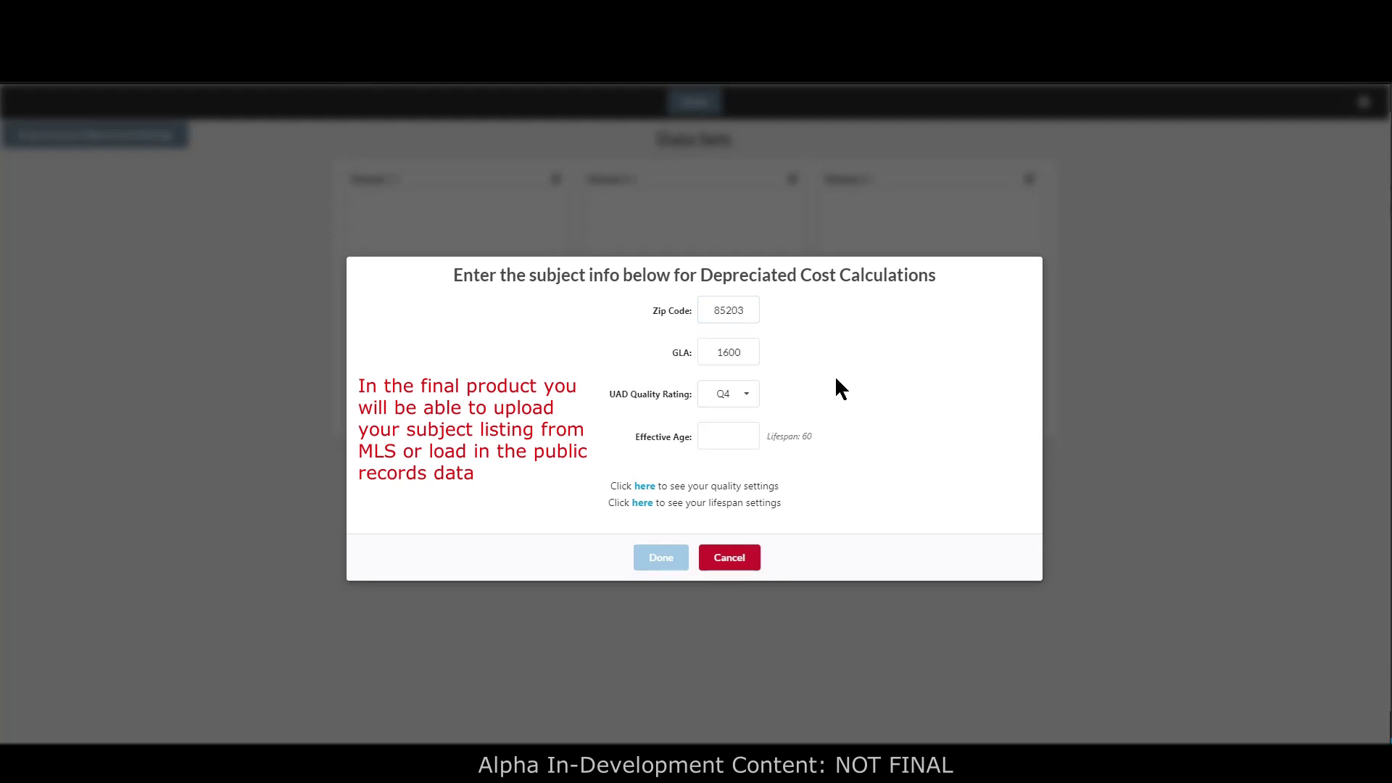
pyautogui.click(745, 435)
pyautogui.write('15')
pyautogui.click(659, 559)
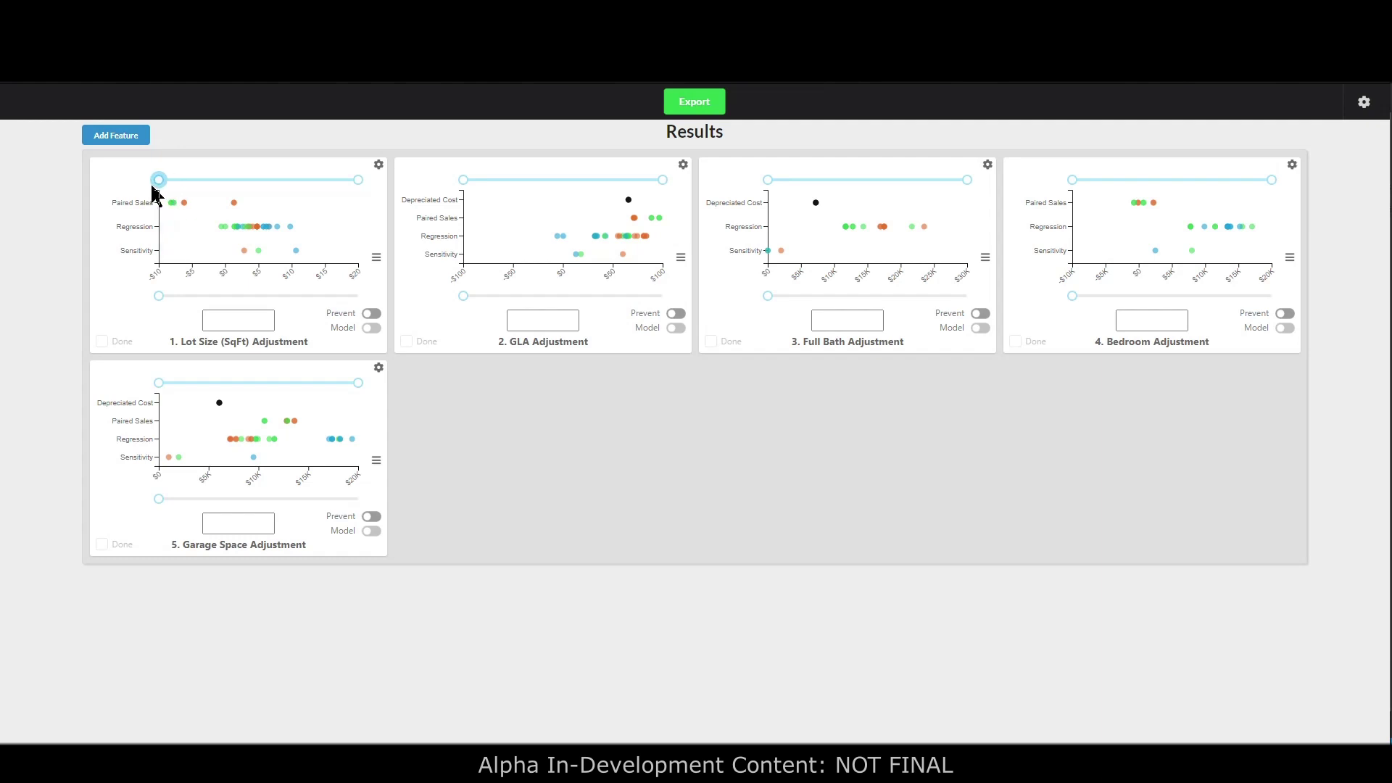
# - Crop the Lot Size chart's data range to roughly $0–$7.3
pyautogui.moveTo(152, 186); pyautogui.dragTo(226, 195)
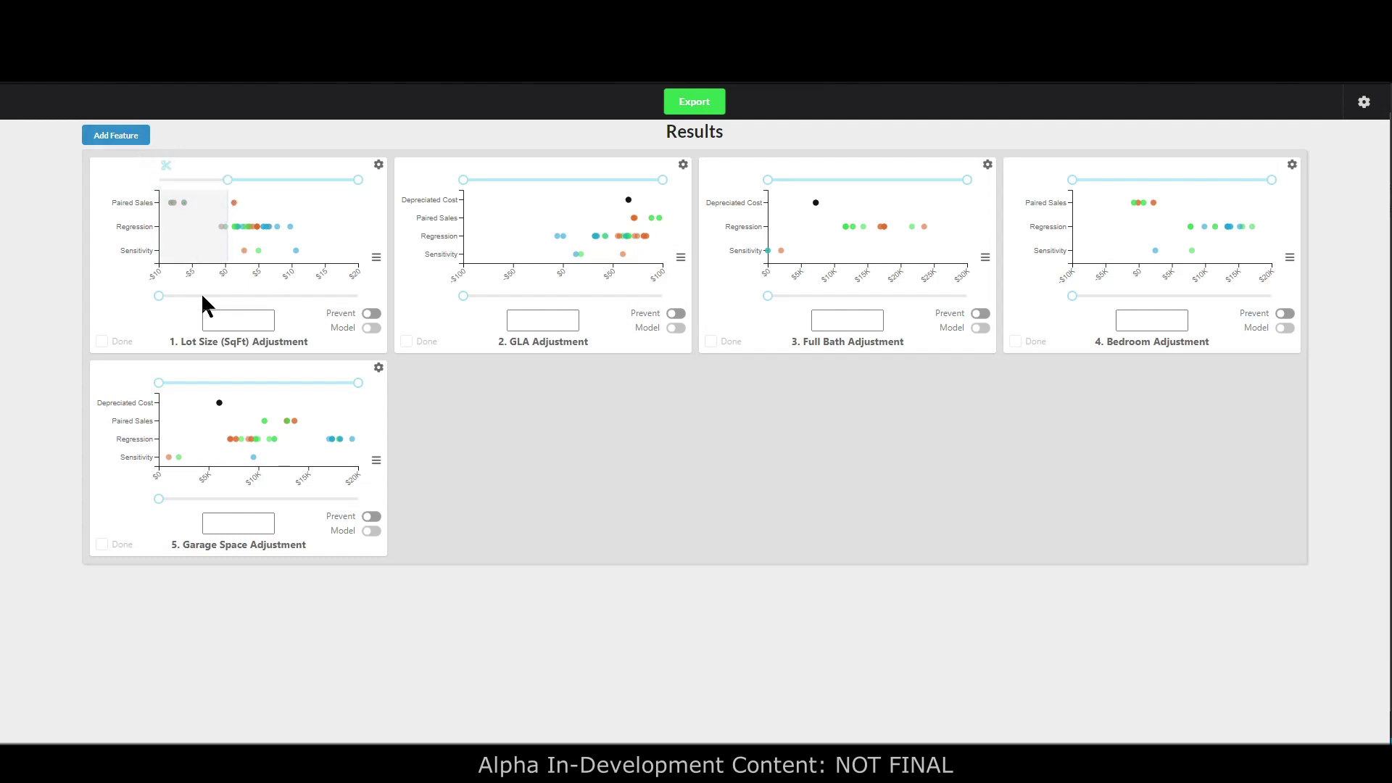
pyautogui.click(164, 166)
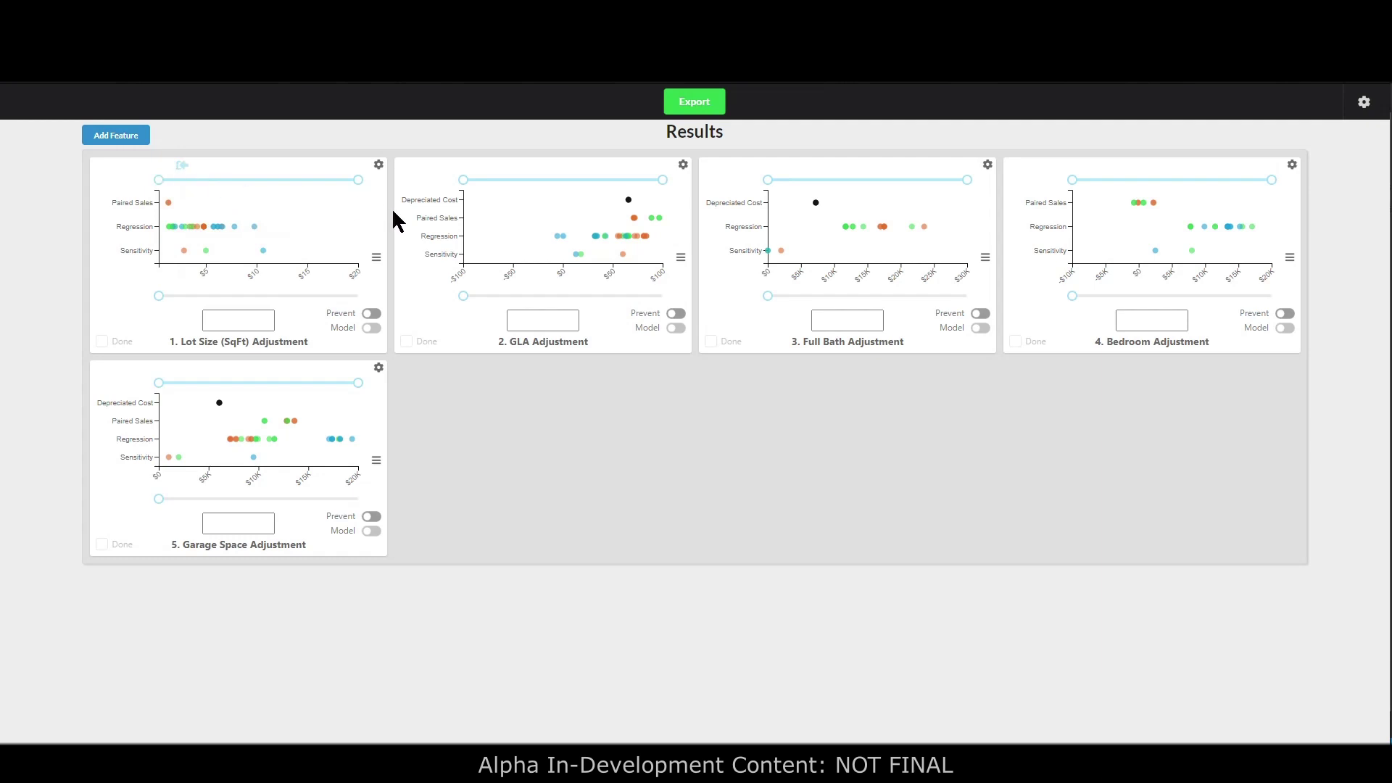
pyautogui.moveTo(359, 180); pyautogui.dragTo(248, 179)
pyautogui.click(349, 166)
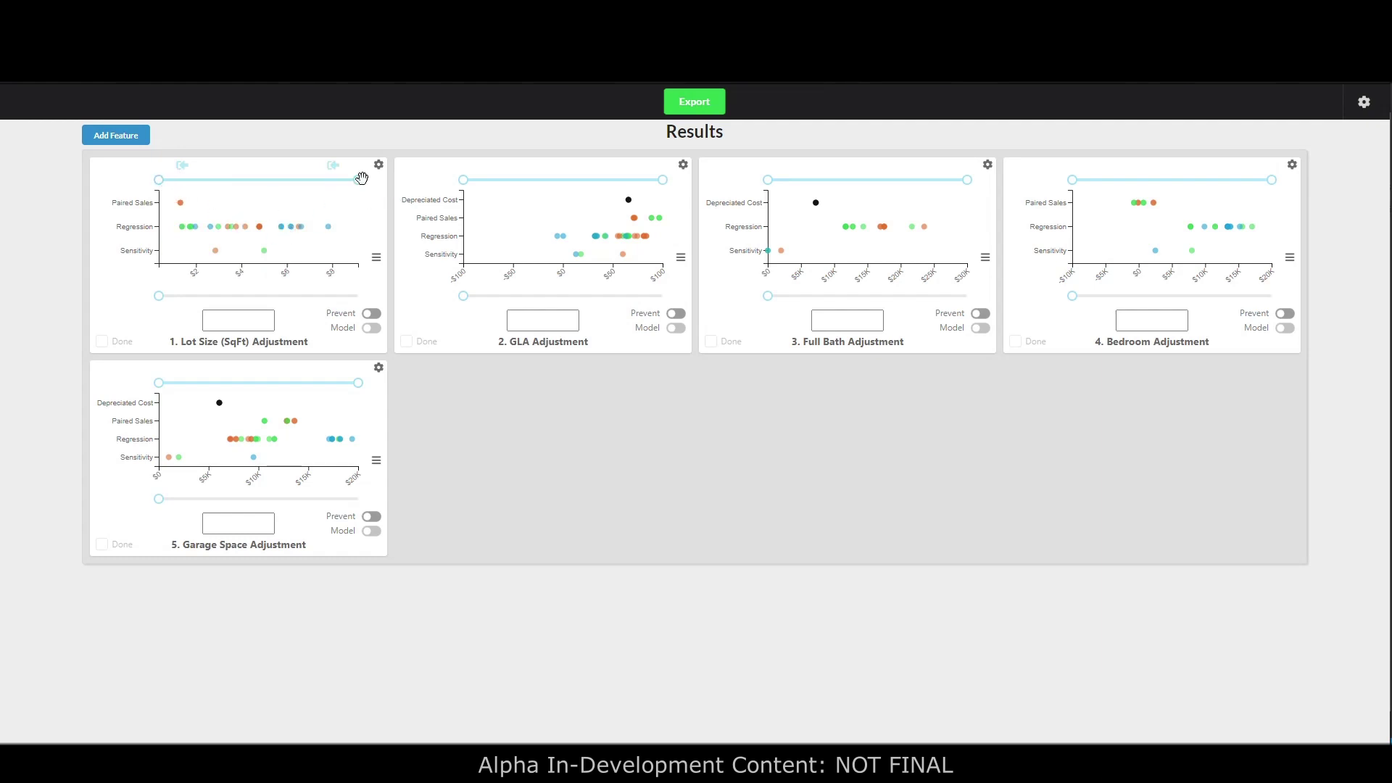
pyautogui.moveTo(359, 180); pyautogui.dragTo(274, 181)
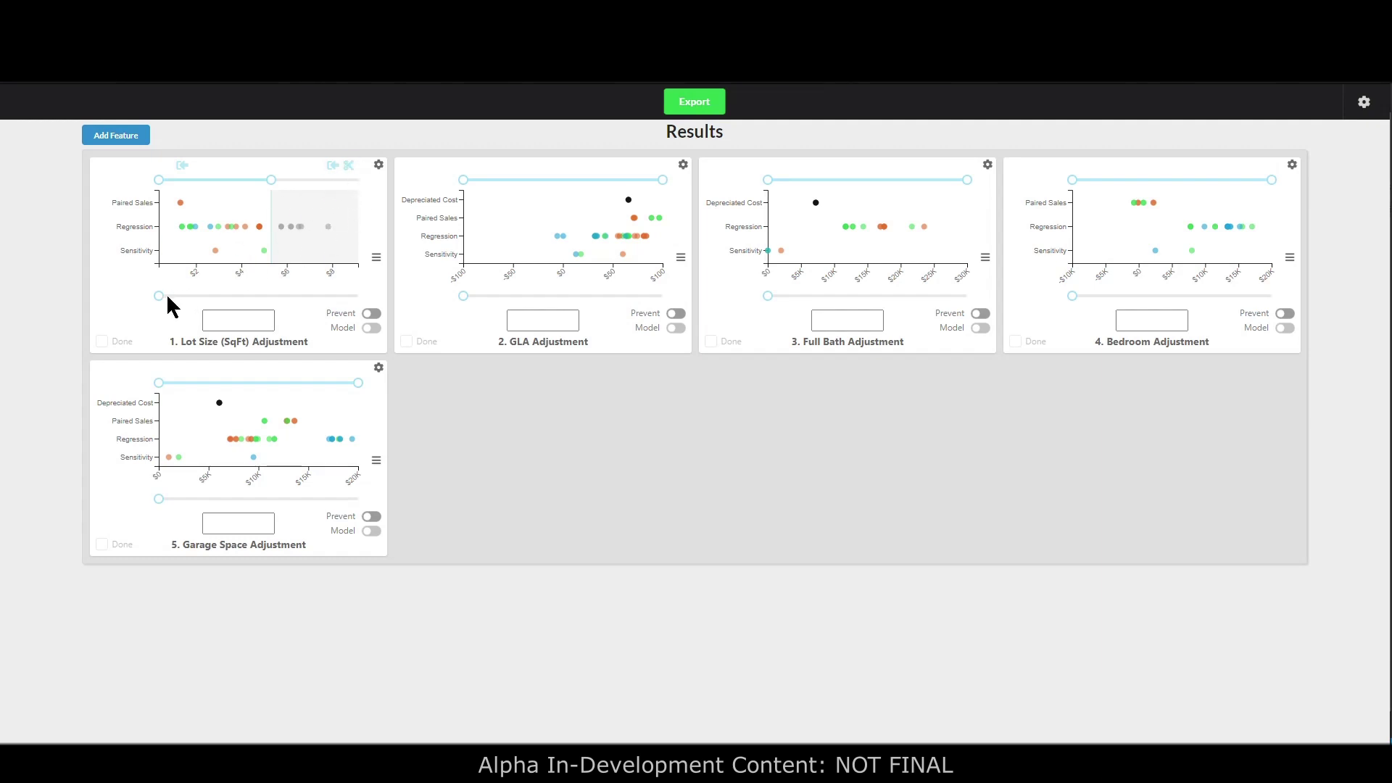
# - Set Lot Size adjustment to 3.00, mark it done, and crop low GLA values
pyautogui.moveTo(159, 296)
pyautogui.mouseDown()
pyautogui.moveTo(254, 301)
pyautogui.moveTo(219, 301)
pyautogui.mouseUp()
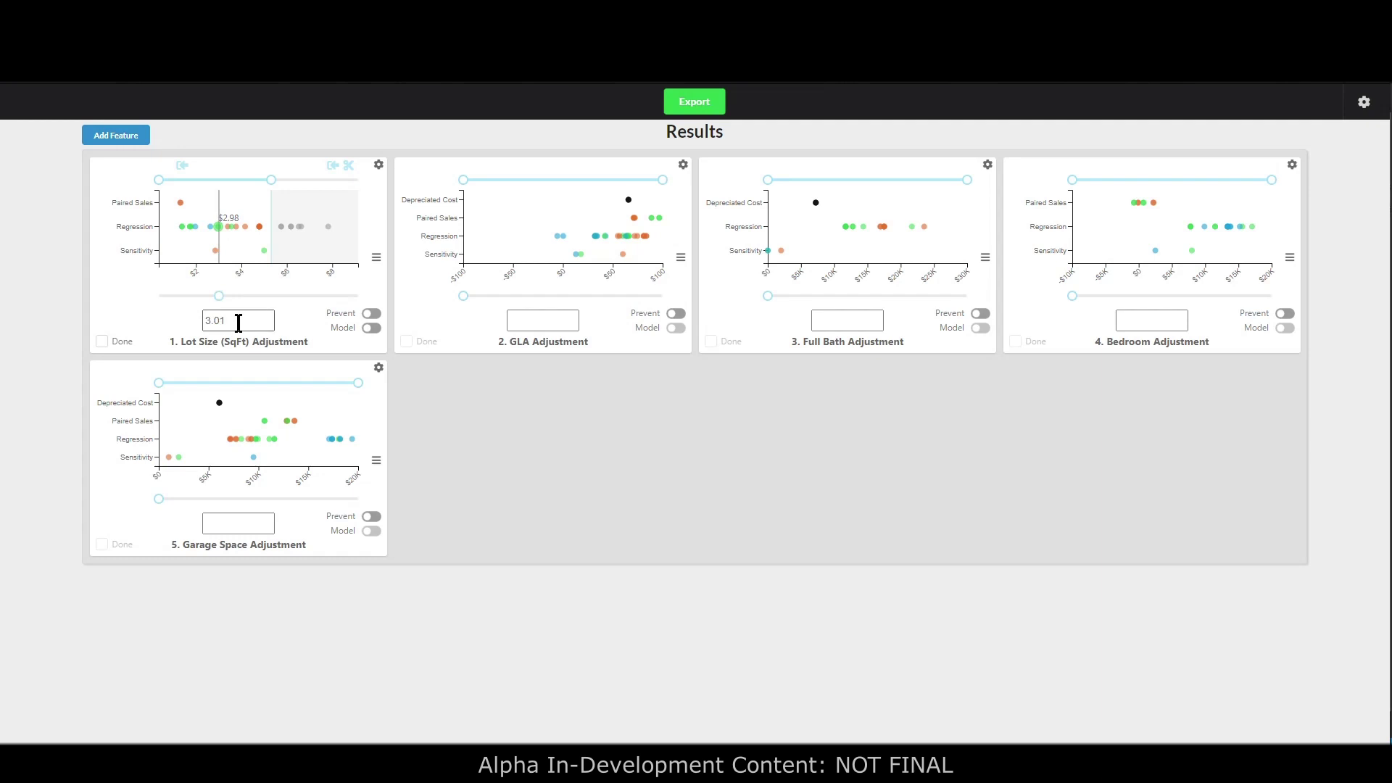
pyautogui.doubleClick(239, 323)
pyautogui.write('3.00')
pyautogui.press('Return')
pyautogui.click(102, 342)
pyautogui.moveTo(464, 178); pyautogui.dragTo(584, 209)
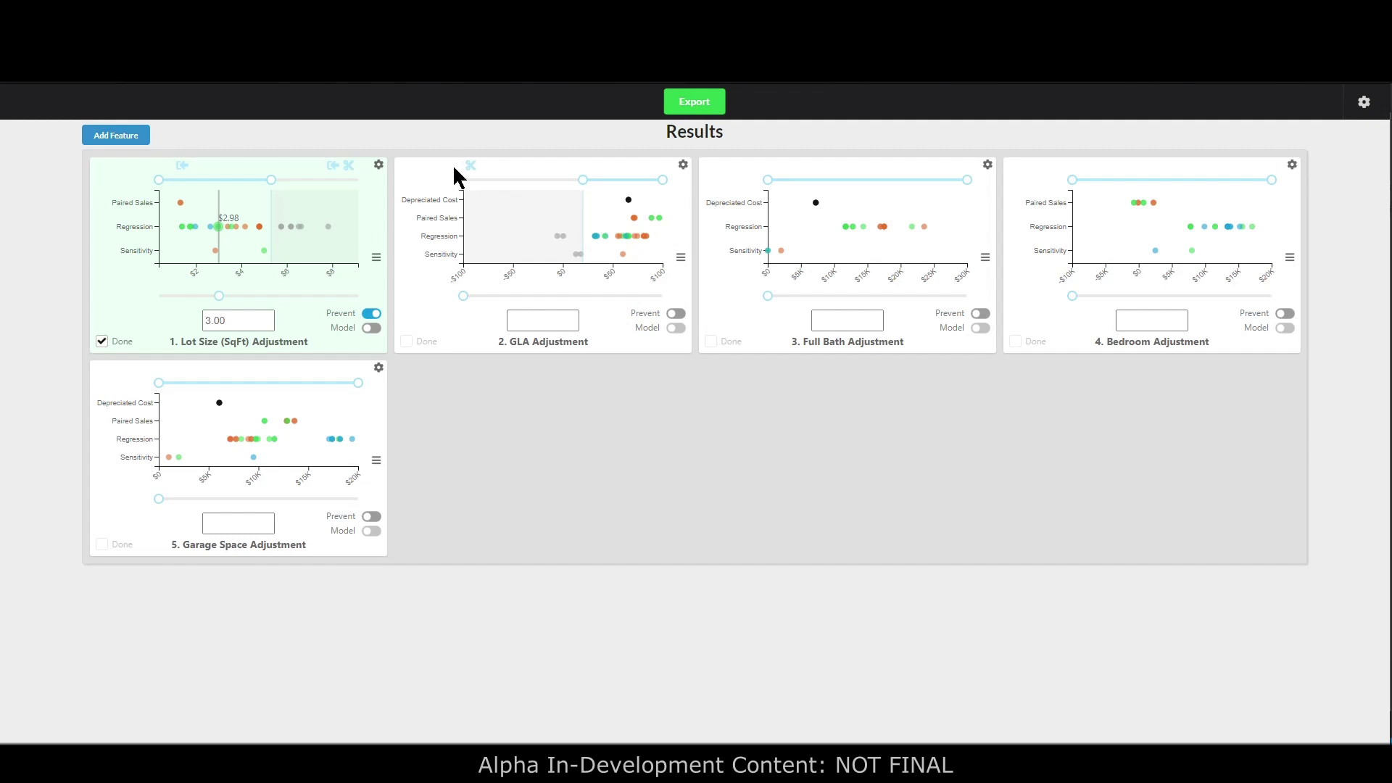
pyautogui.click(471, 167)
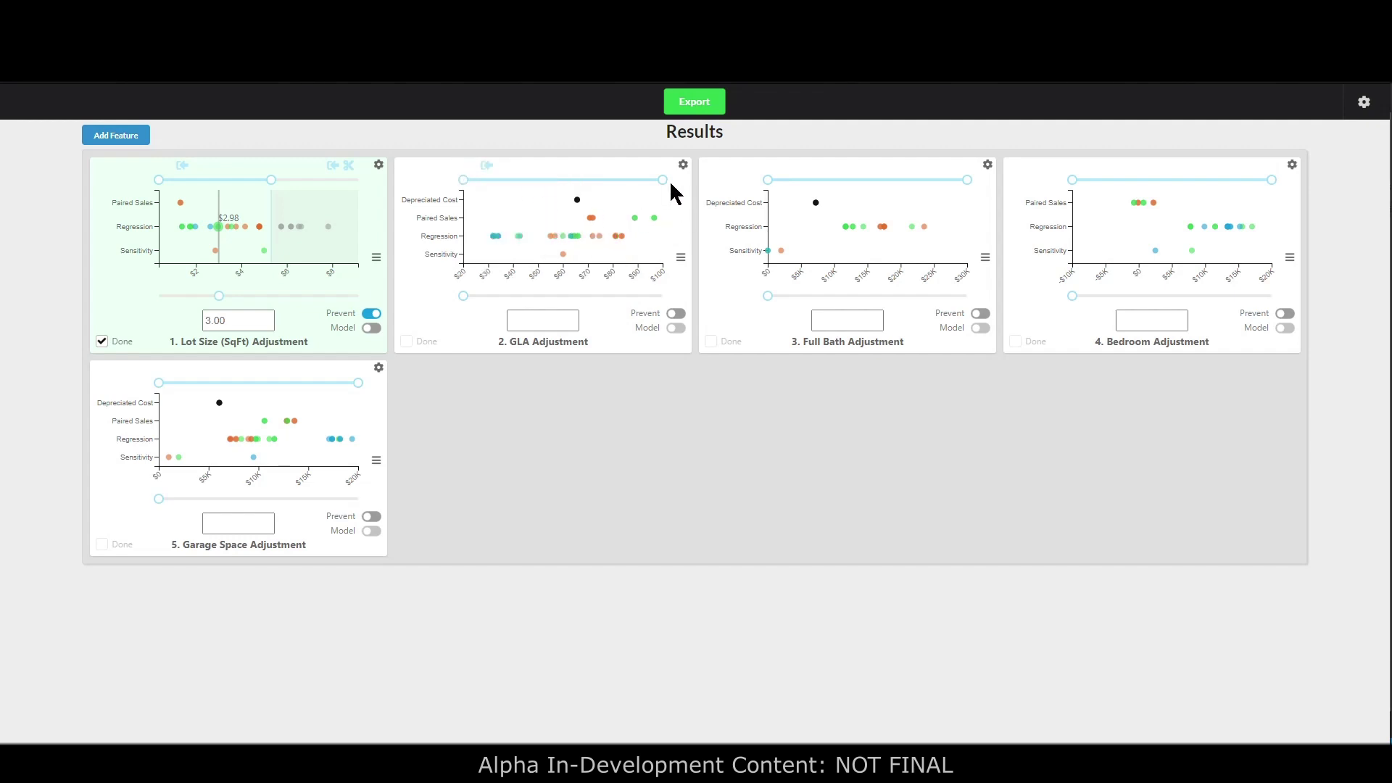
# - Trim GLA to about $43–$80, set it to 60, mark done, and cap Bedroom near $7K
pyautogui.moveTo(658, 179); pyautogui.dragTo(612, 180)
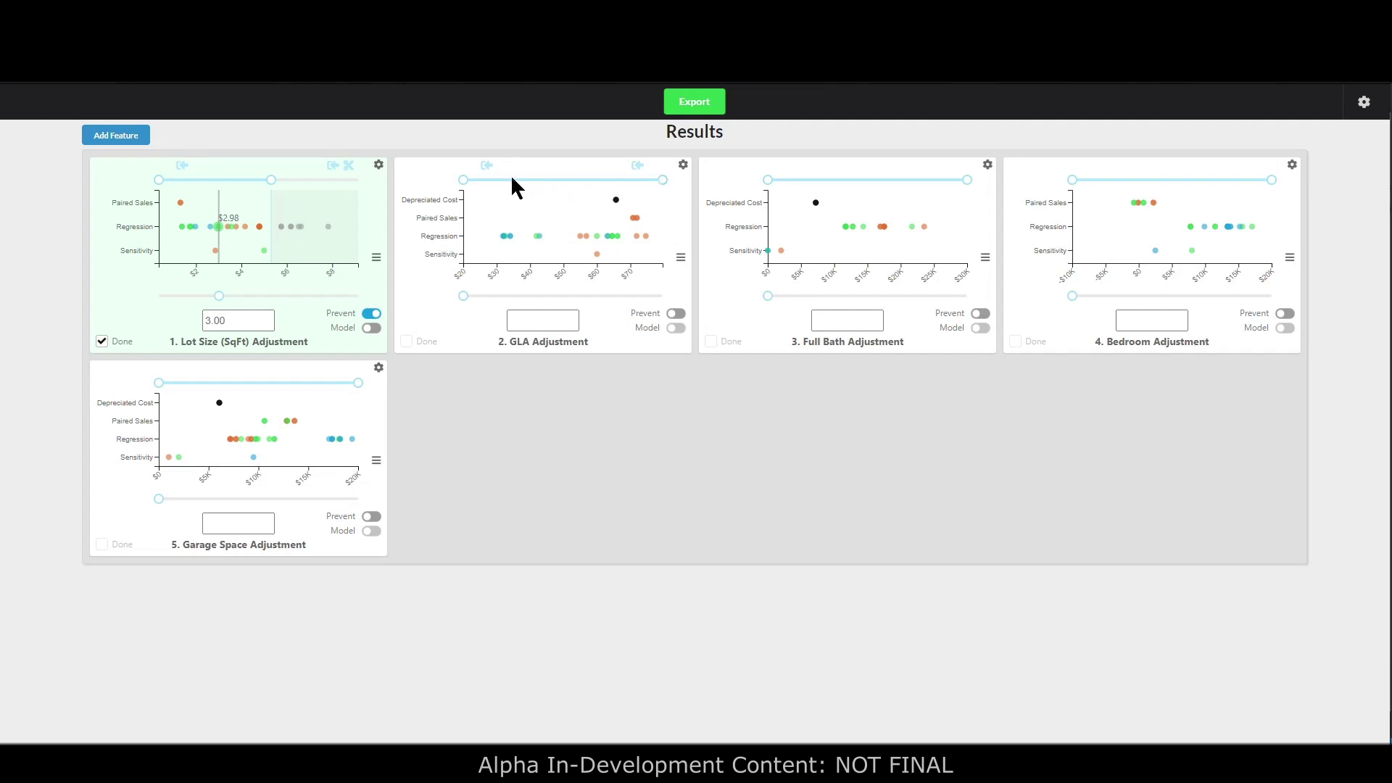
pyautogui.moveTo(464, 180); pyautogui.dragTo(542, 189)
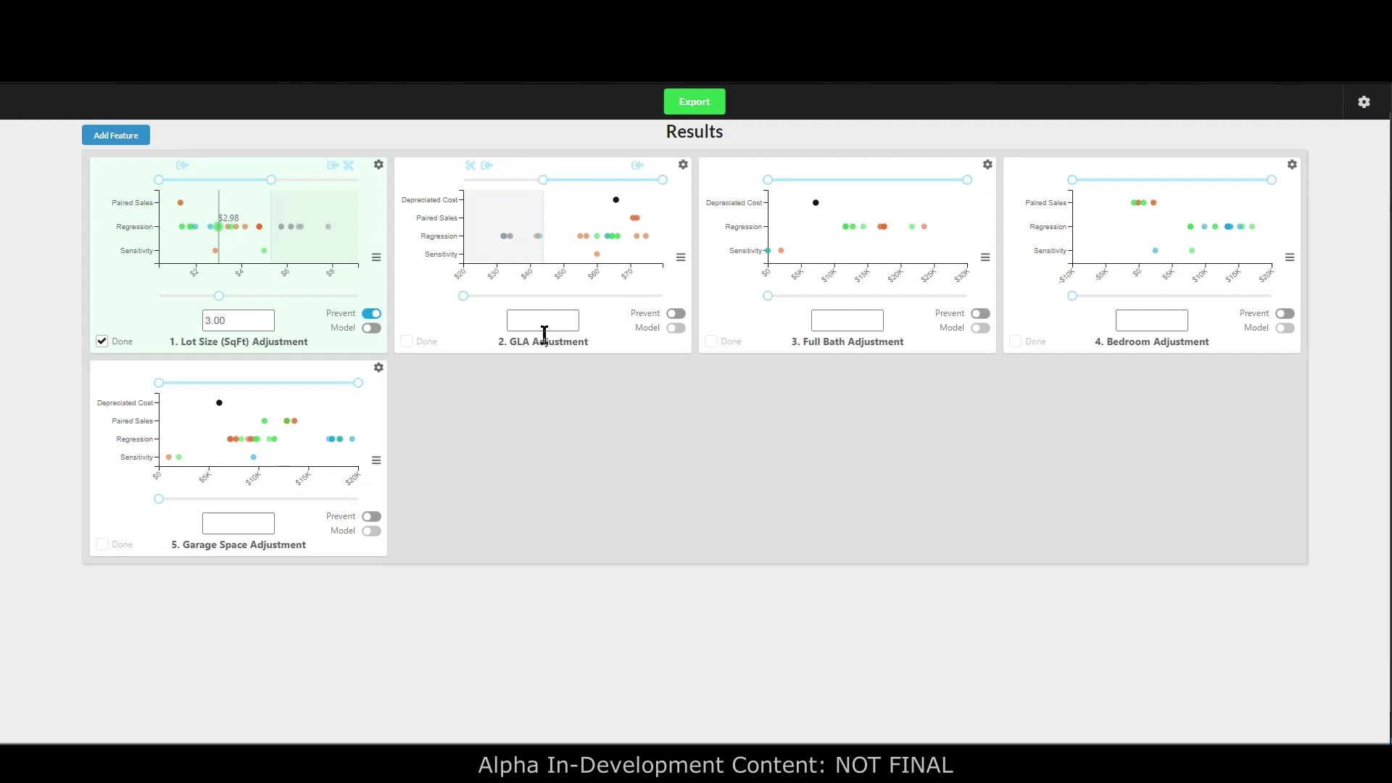
pyautogui.moveTo(463, 296)
pyautogui.mouseDown()
pyautogui.moveTo(650, 297)
pyautogui.moveTo(599, 293)
pyautogui.mouseUp()
pyautogui.click(406, 341)
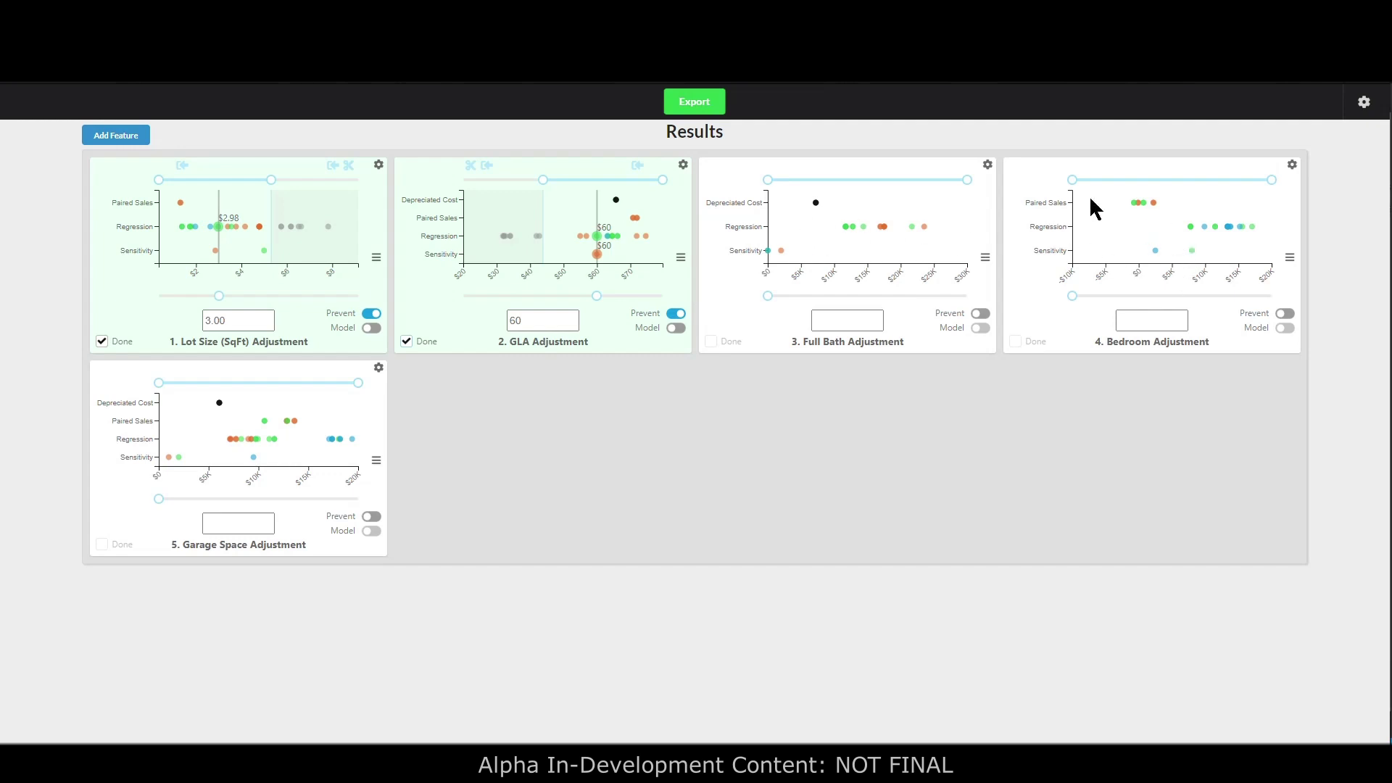
pyautogui.moveTo(1271, 181); pyautogui.dragTo(1186, 180)
# - Crop the Bedroom chart, set Bedroom to 0 and mark done, then set Full Bath to 5500
pyautogui.click(1262, 167)
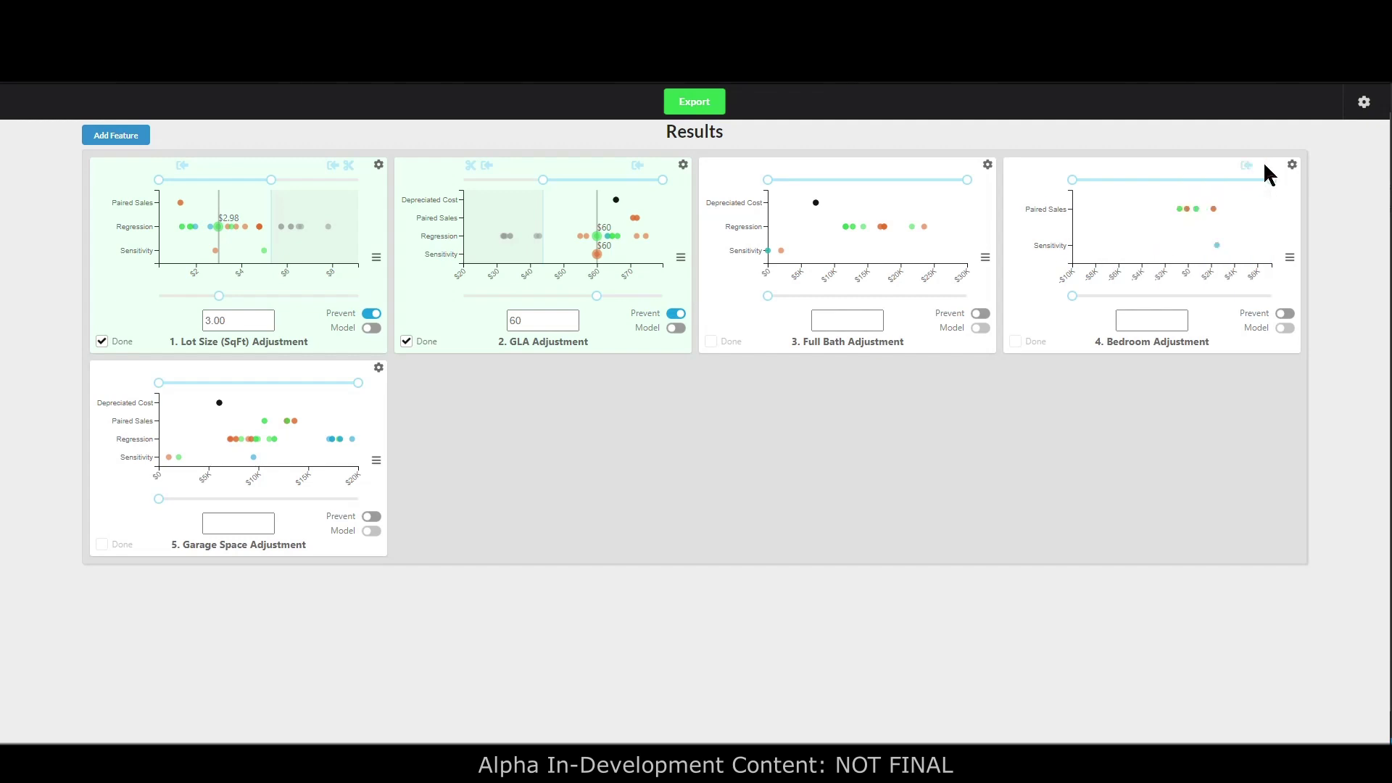
pyautogui.moveTo(1074, 294); pyautogui.dragTo(1189, 303)
pyautogui.click(1015, 341)
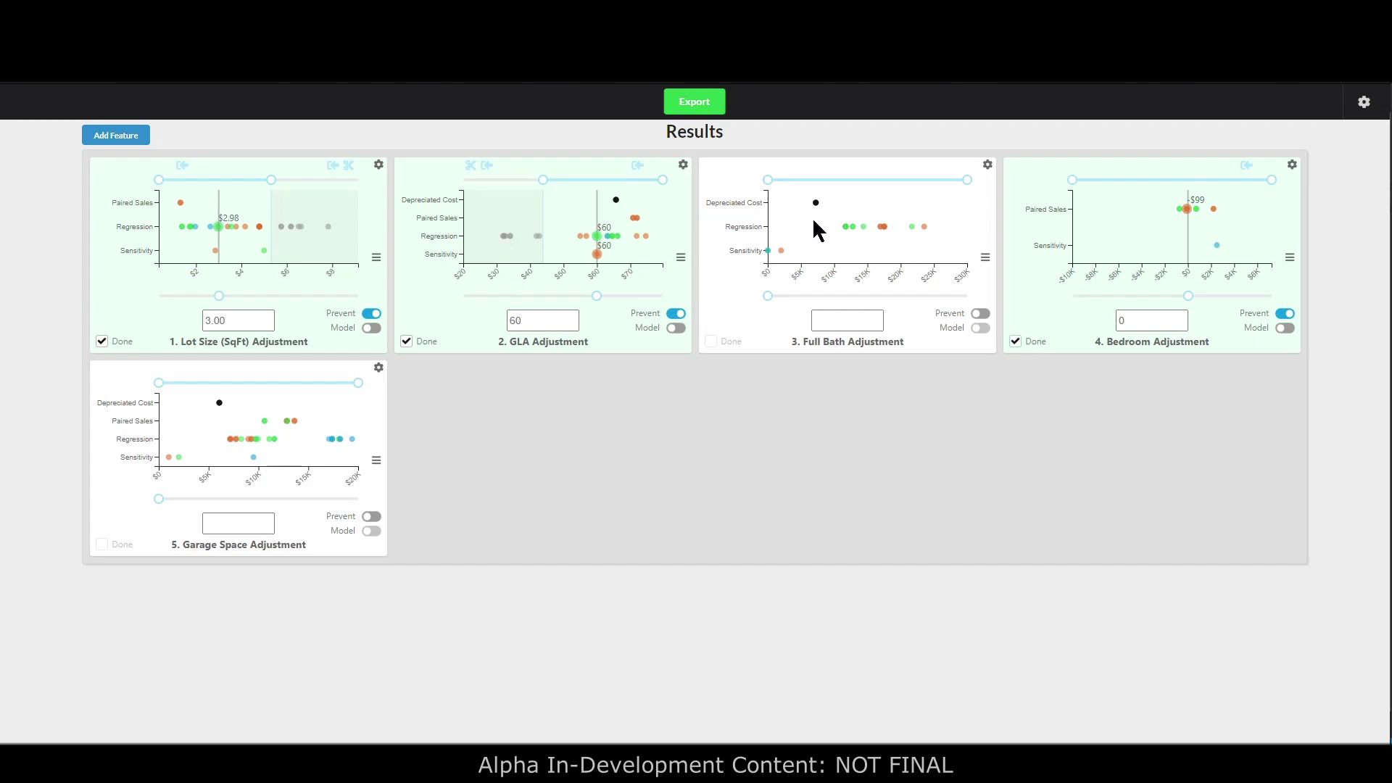
pyautogui.moveTo(768, 295); pyautogui.dragTo(813, 296)
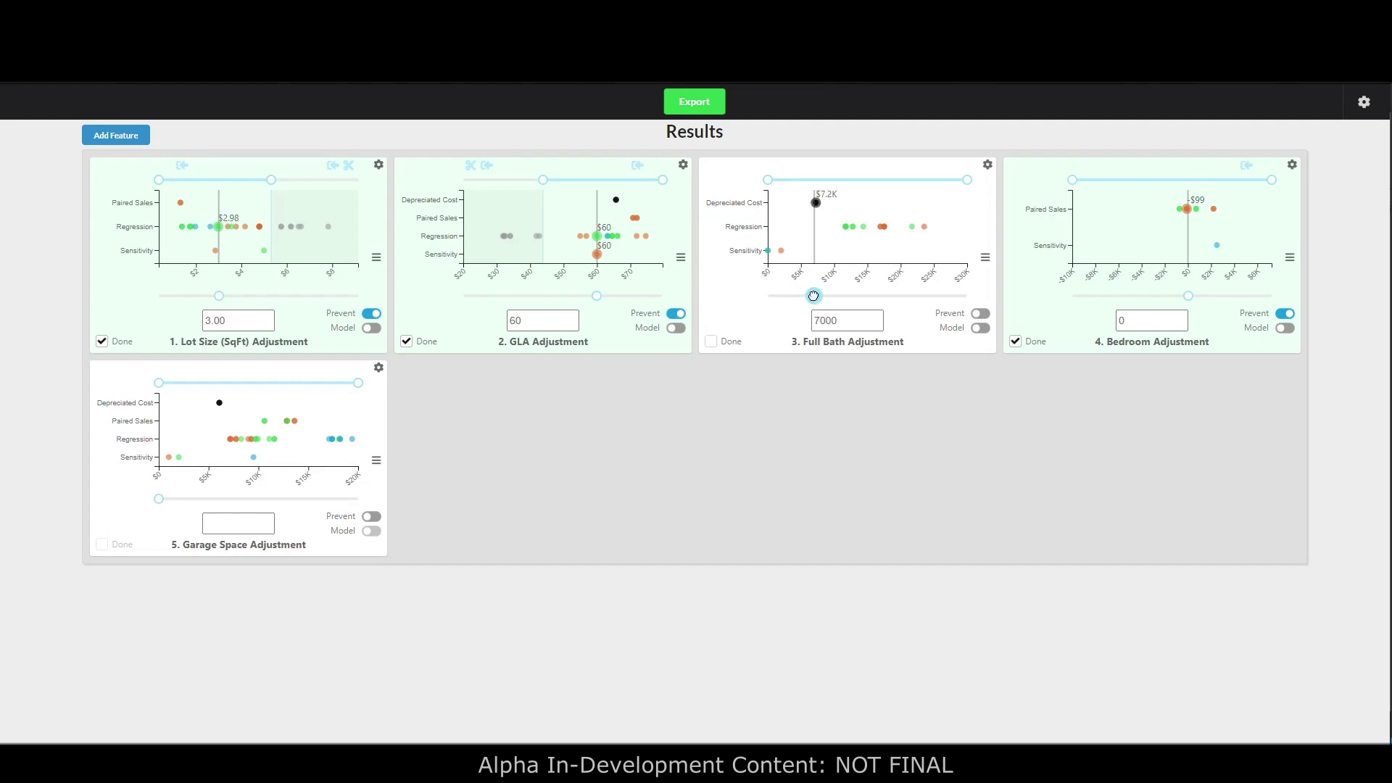
pyautogui.moveTo(809, 296); pyautogui.dragTo(803, 296)
# - Turn on GLA modelling and set the Full Bath adjustment to about 6000
pyautogui.click(678, 330)
pyautogui.click(698, 484)
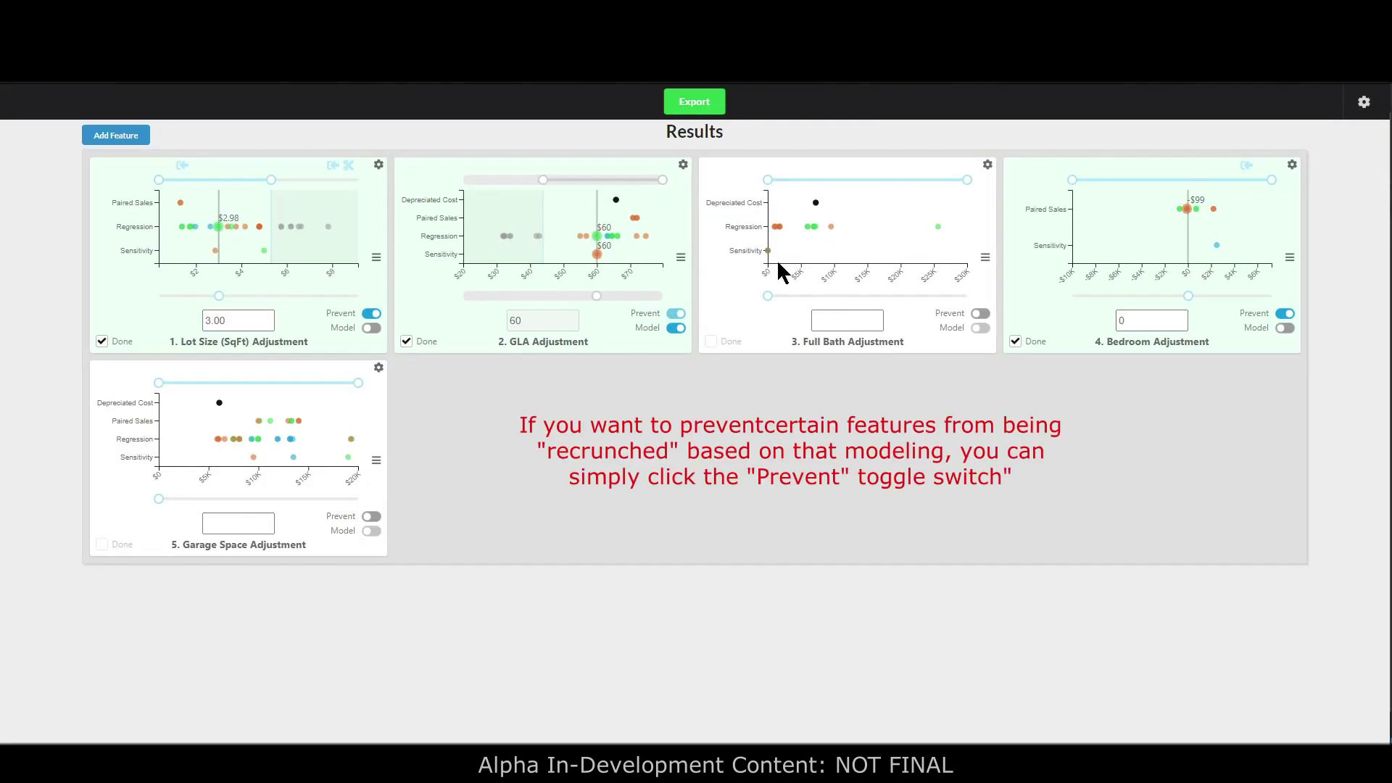
pyautogui.moveTo(772, 298)
pyautogui.mouseDown()
pyautogui.moveTo(819, 295)
pyautogui.moveTo(807, 296)
pyautogui.mouseUp()
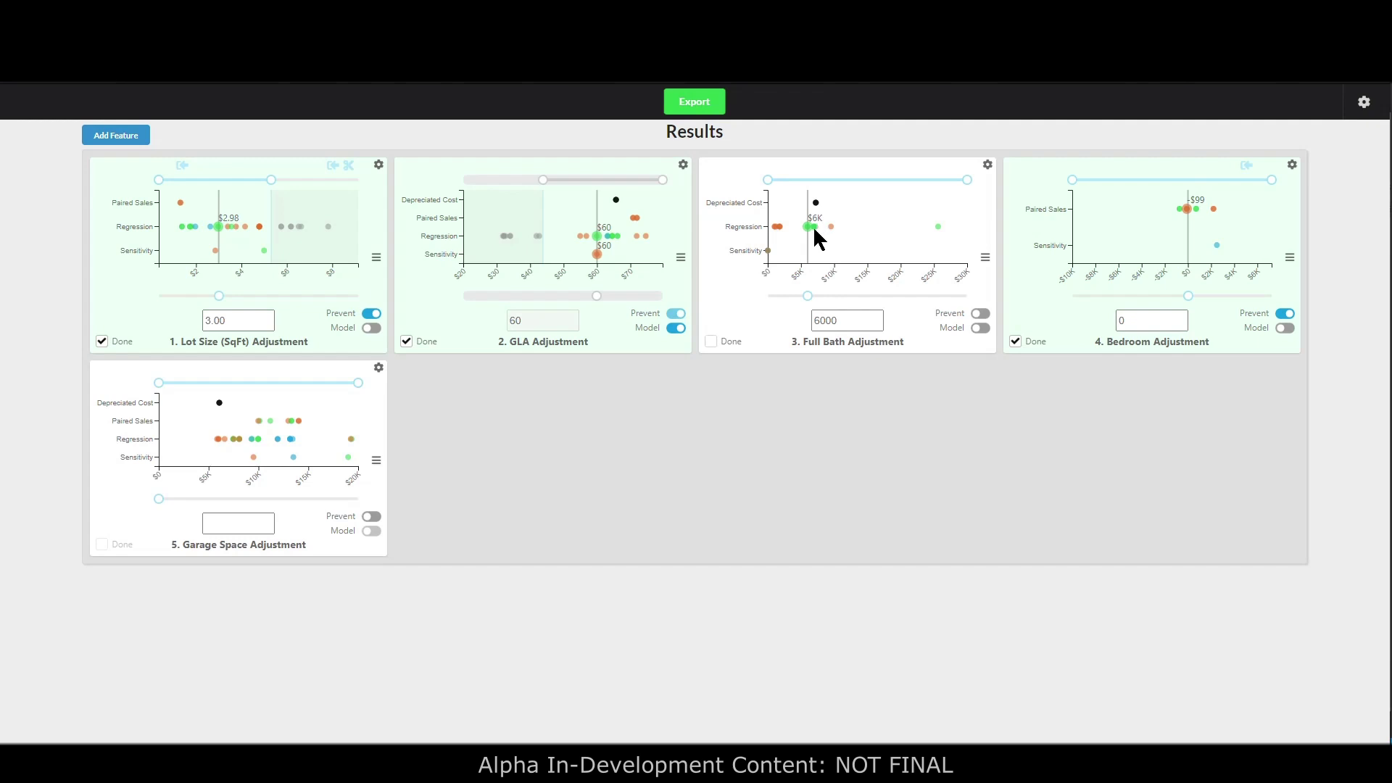
# - Crop the Full Bath chart to roughly $1.6K–$10K, trimming outliers at both ends
pyautogui.moveTo(967, 179); pyautogui.dragTo(844, 180)
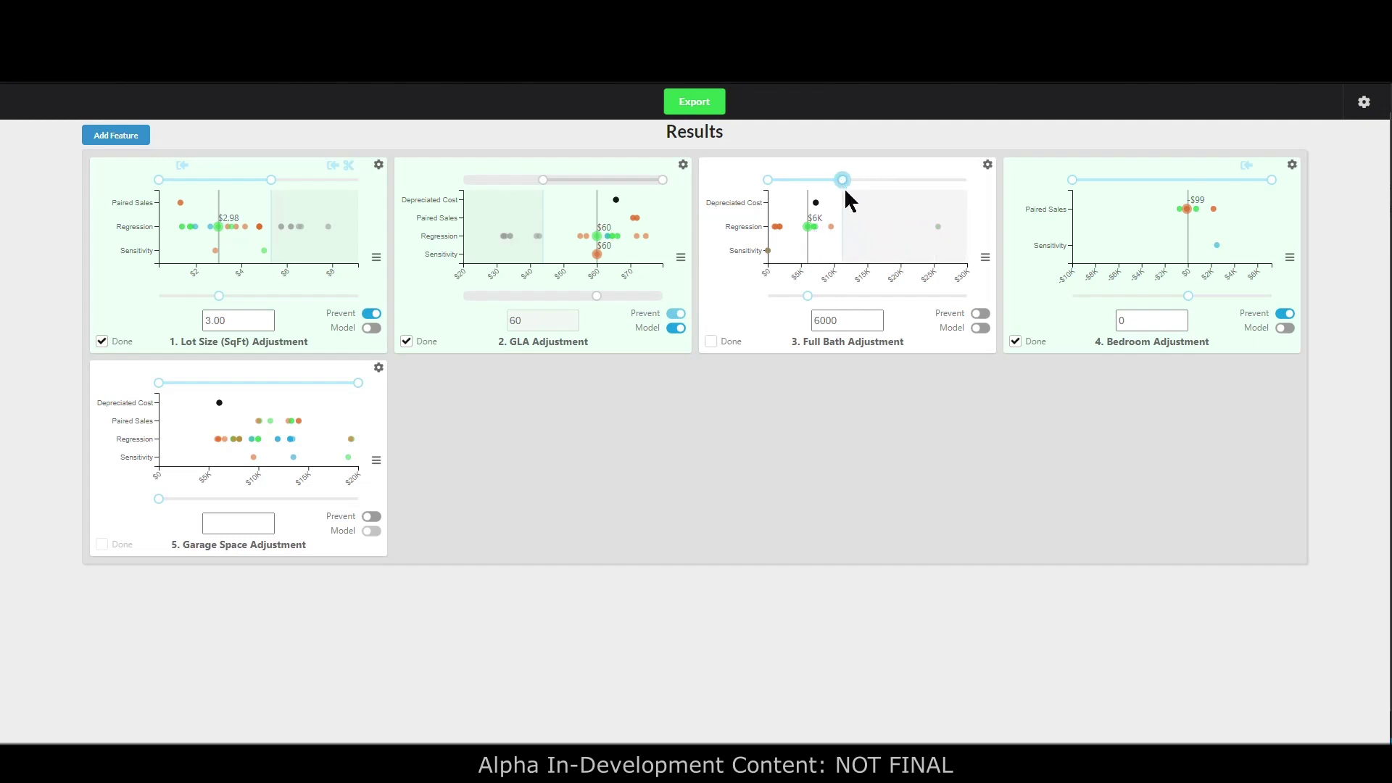
pyautogui.click(956, 166)
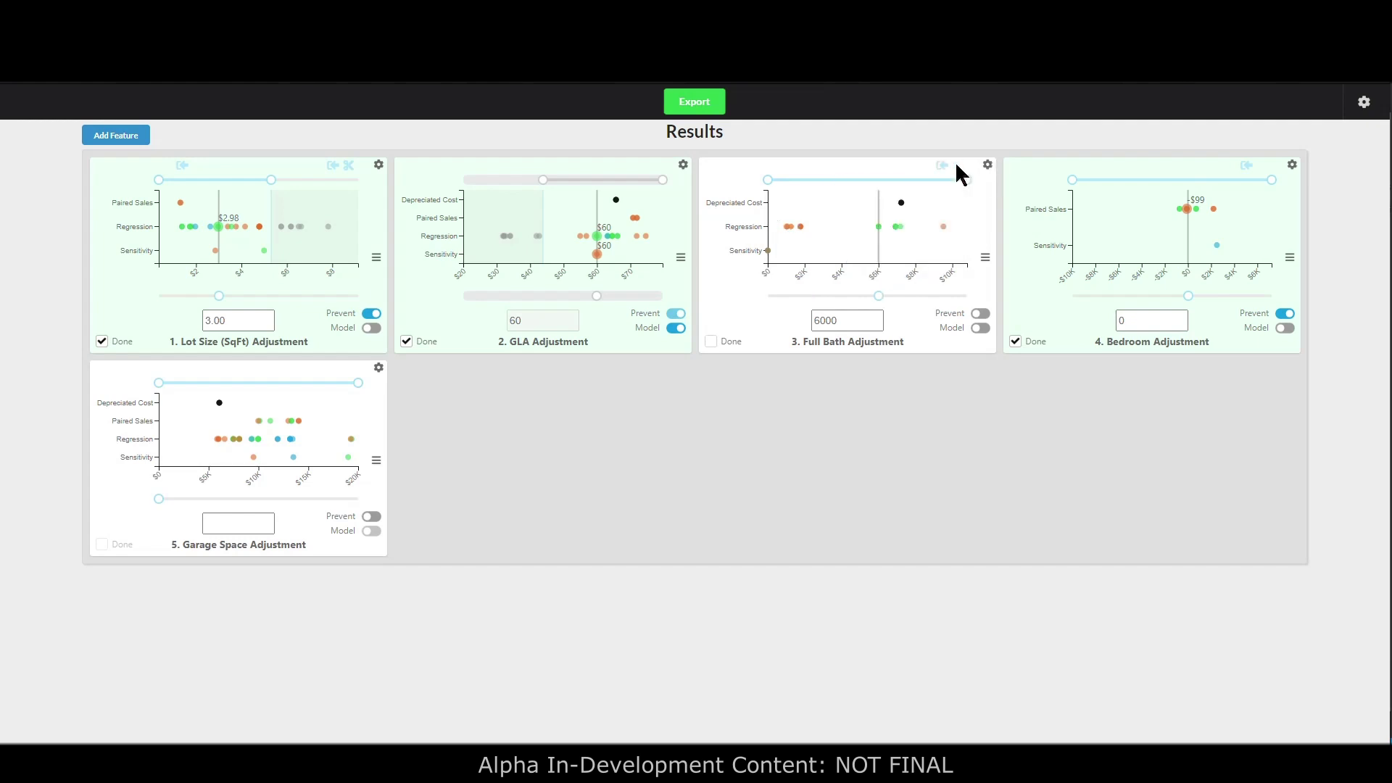
pyautogui.moveTo(768, 180); pyautogui.dragTo(775, 180)
pyautogui.moveTo(775, 180); pyautogui.dragTo(803, 185)
pyautogui.moveTo(967, 180); pyautogui.dragTo(935, 180)
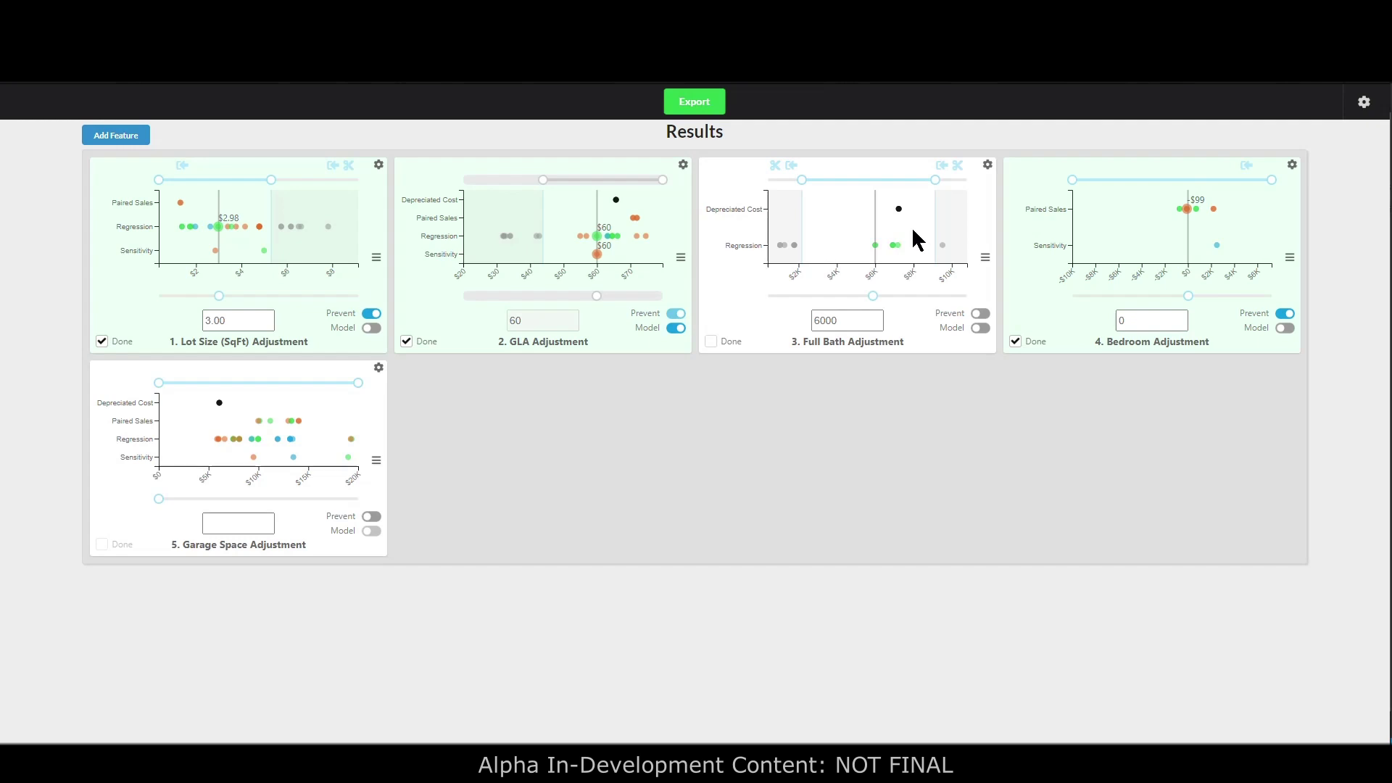
# - Set the Full Bath adjustment to 7000 and cap Garage Space data near $11K
pyautogui.moveTo(873, 296)
pyautogui.mouseDown()
pyautogui.moveTo(903, 297)
pyautogui.moveTo(878, 296)
pyautogui.mouseUp()
pyautogui.click(862, 320)
pyautogui.hotkey('ctrl', 'a')
pyautogui.write('7000')
pyautogui.press('Return')
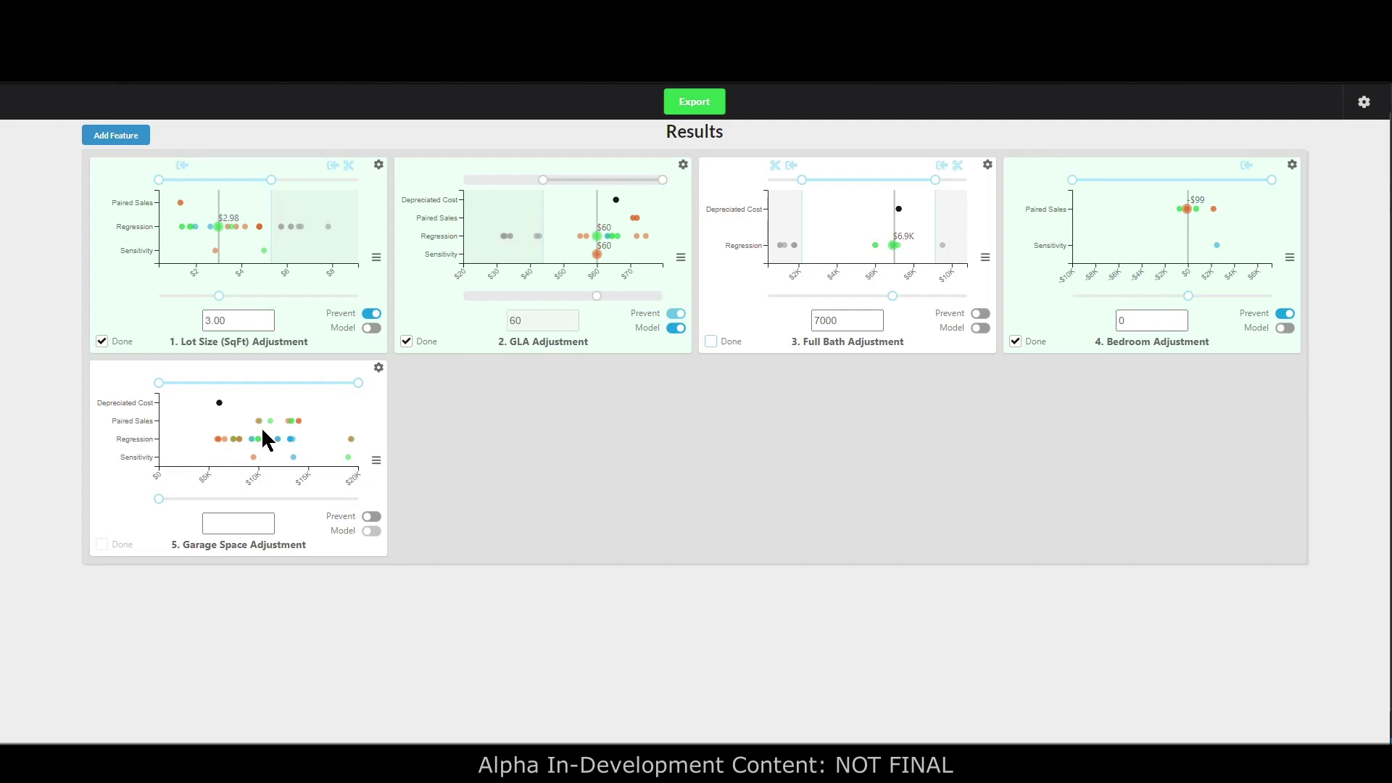
pyautogui.moveTo(353, 383); pyautogui.dragTo(267, 385)
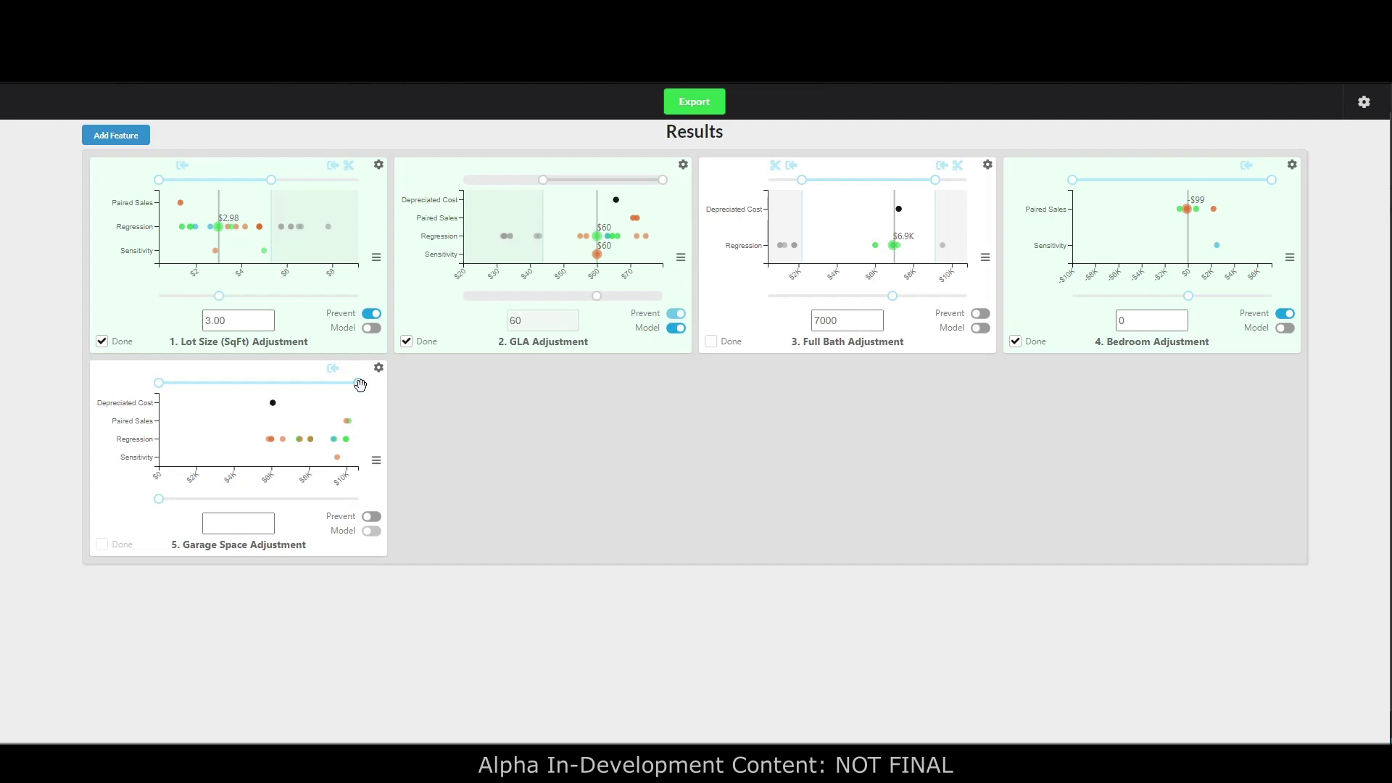
# - Trim Garage Space outliers, set it to 6000, and mark Garage Space and Full Bath done
pyautogui.moveTo(357, 382); pyautogui.dragTo(320, 382)
pyautogui.moveTo(155, 381); pyautogui.dragTo(226, 383)
pyautogui.moveTo(158, 498); pyautogui.dragTo(273, 499)
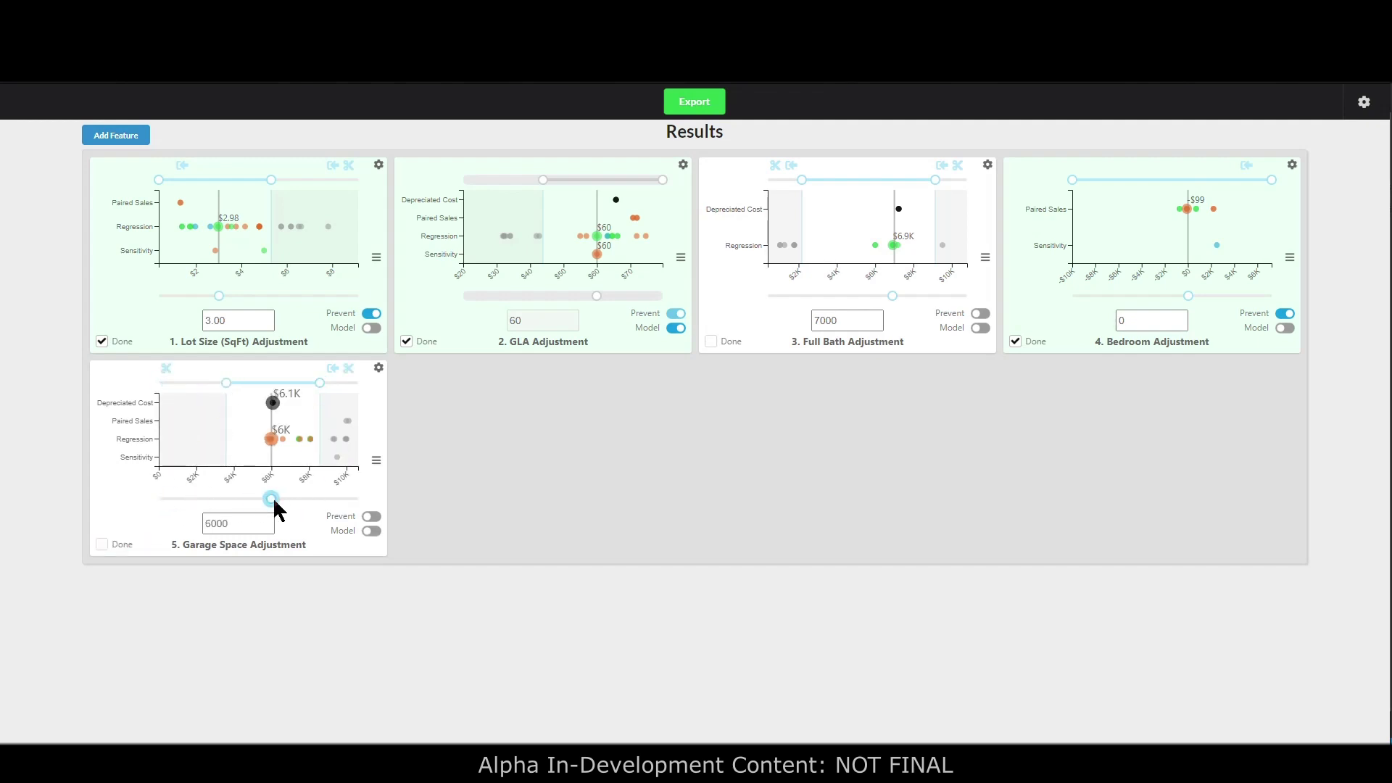
pyautogui.click(101, 544)
pyautogui.click(712, 342)
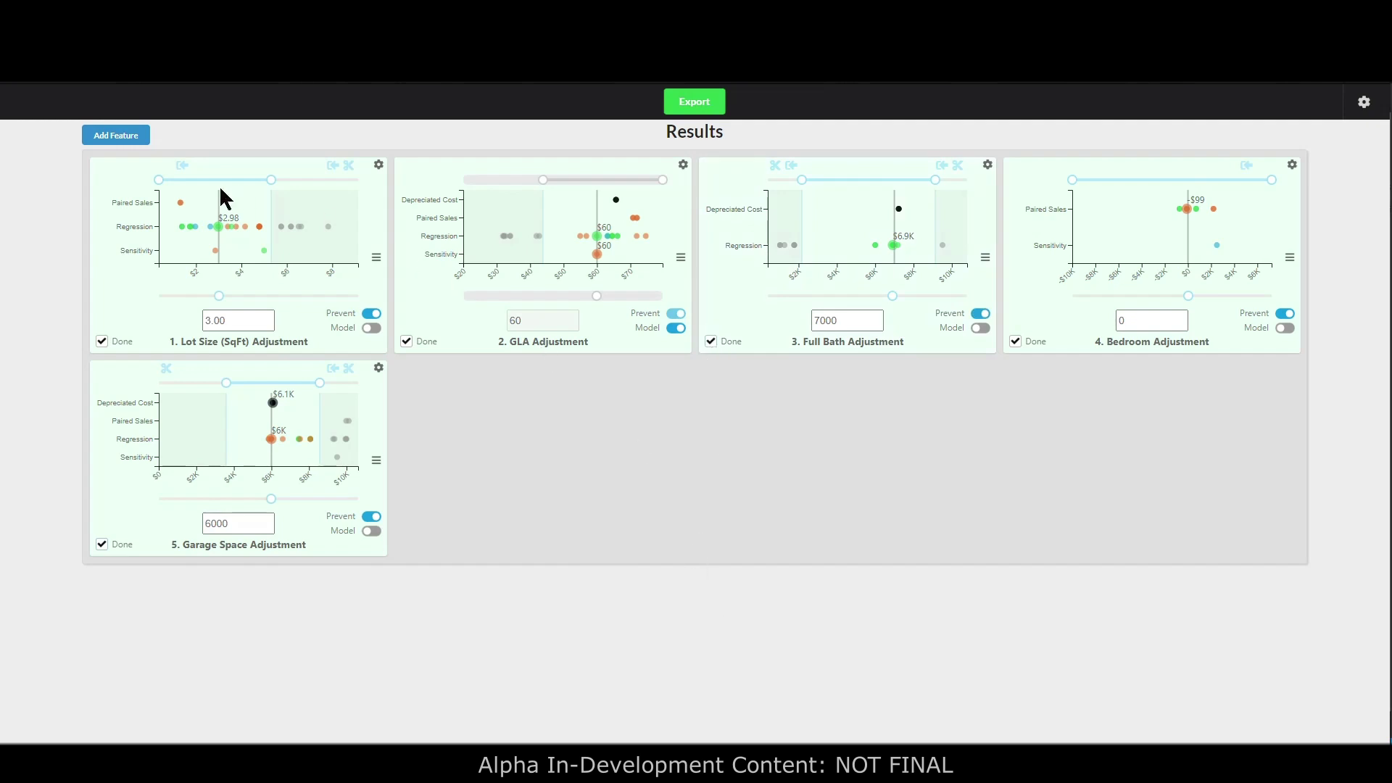
pyautogui.click(117, 144)
# - Add a new Pool feature to the adjustment cards
pyautogui.click(677, 402)
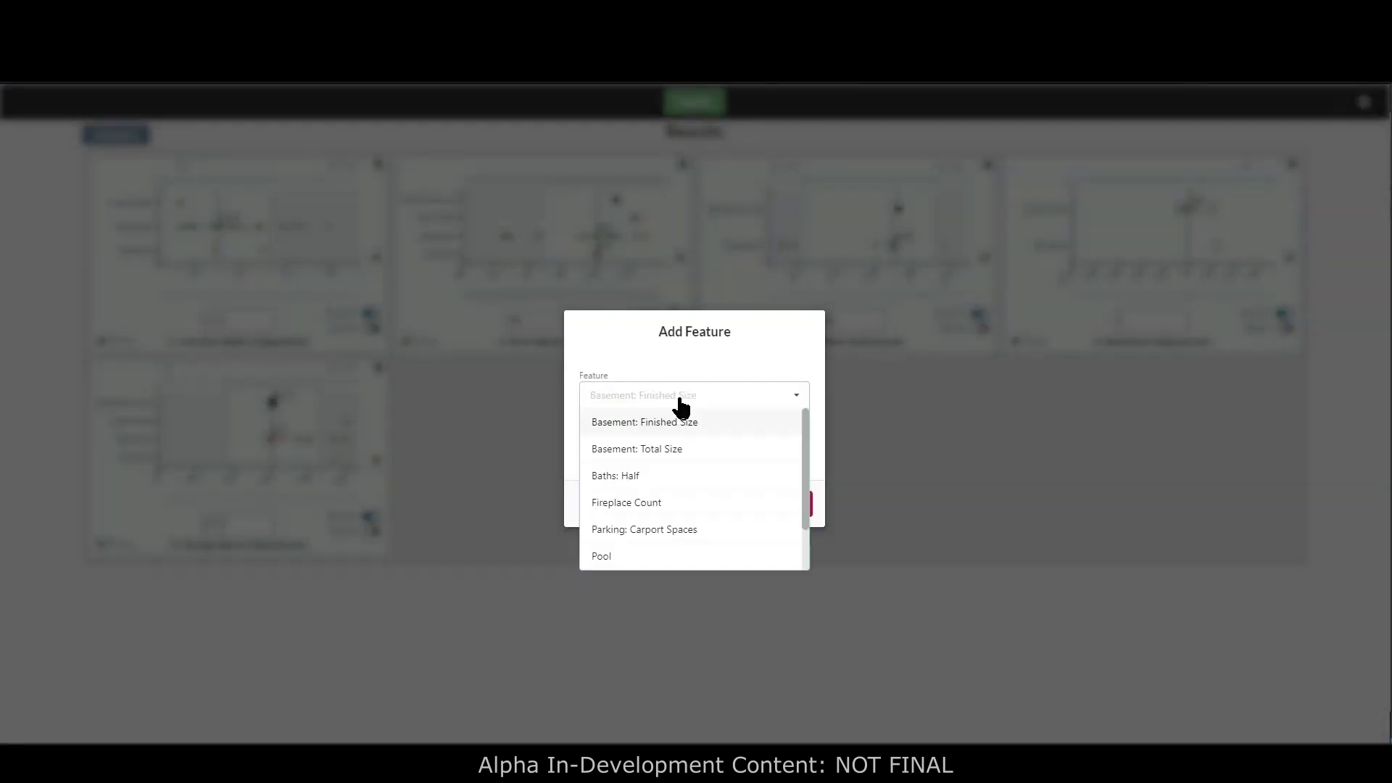
pyautogui.click(621, 557)
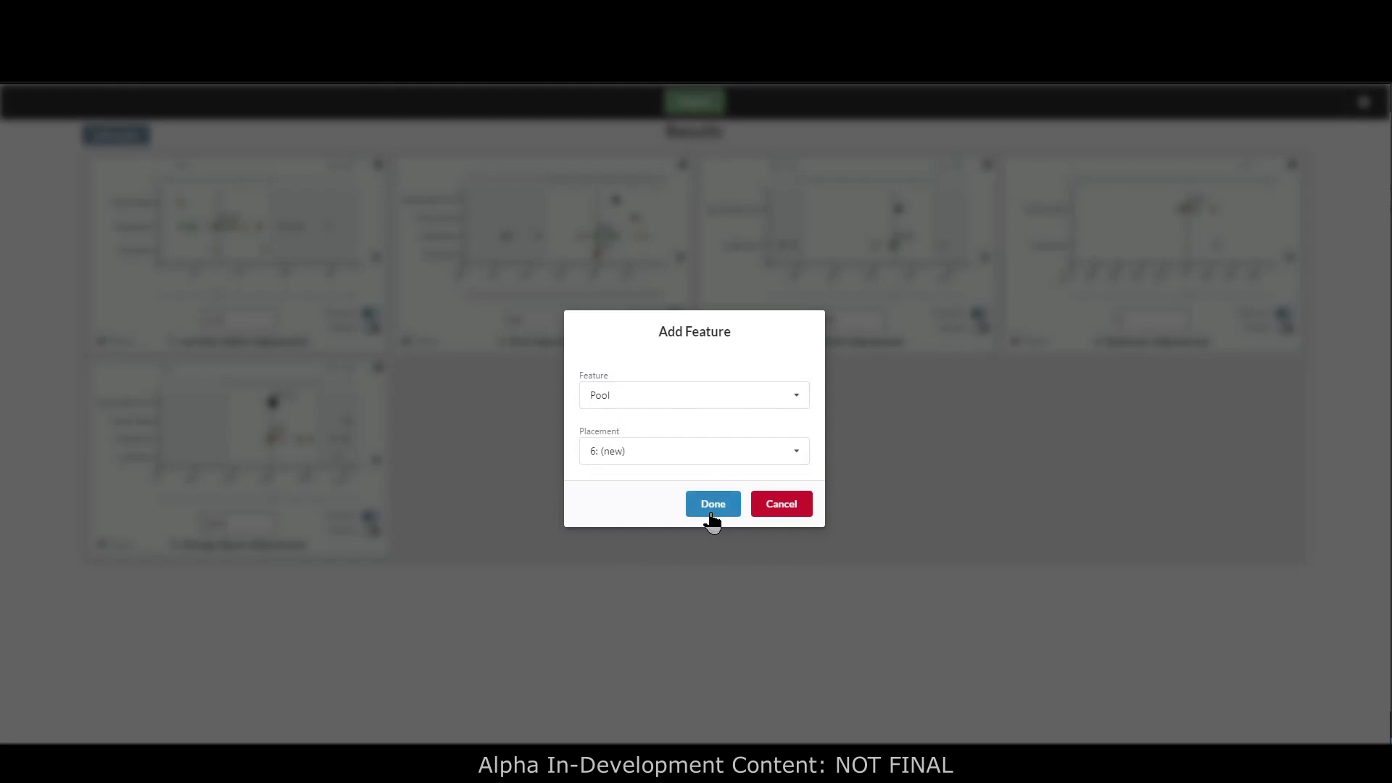
pyautogui.click(711, 508)
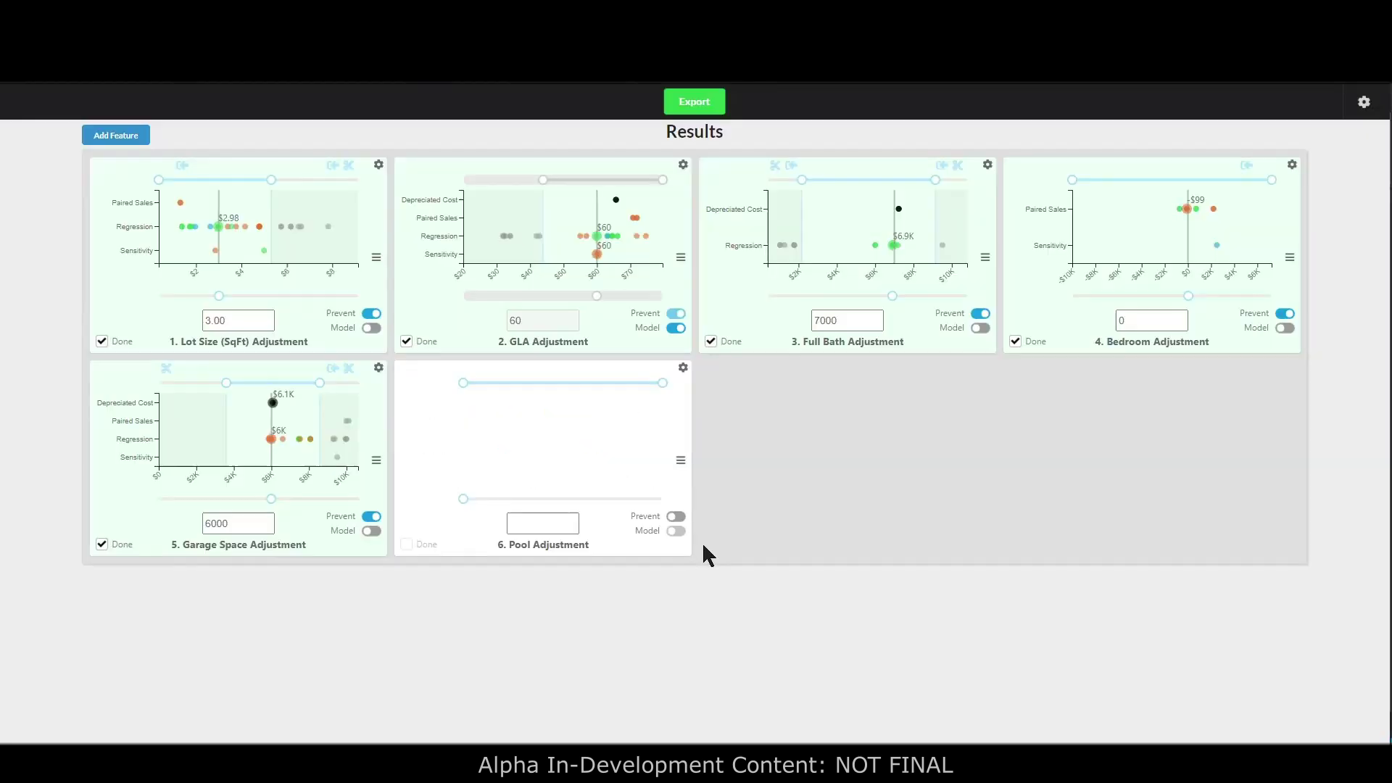
# - Set the Pool adjustment to about $12.5K and crop its chart to the $4K–$18K range
pyautogui.click(466, 500)
pyautogui.moveTo(464, 499)
pyautogui.mouseDown()
pyautogui.moveTo(575, 495)
pyautogui.moveTo(550, 500)
pyautogui.mouseUp()
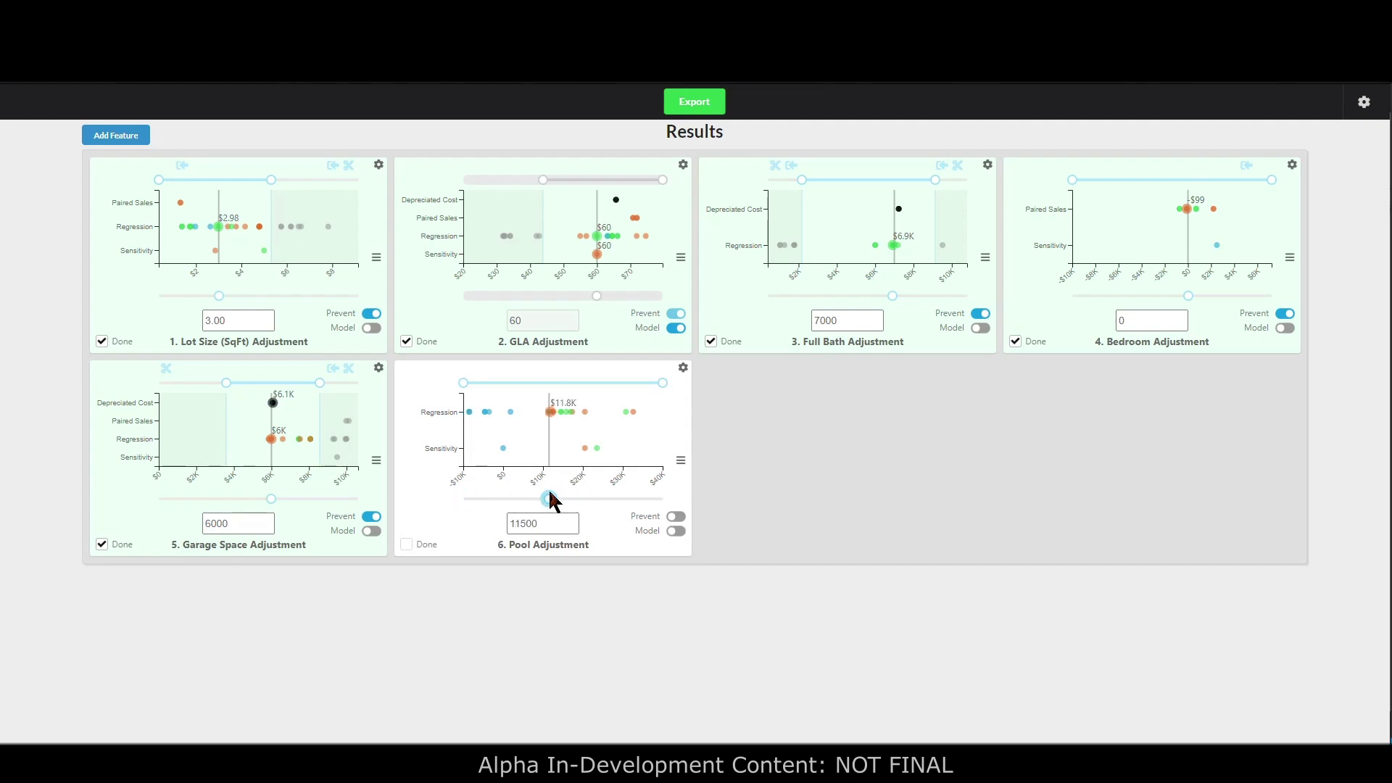
pyautogui.moveTo(463, 384); pyautogui.dragTo(513, 391)
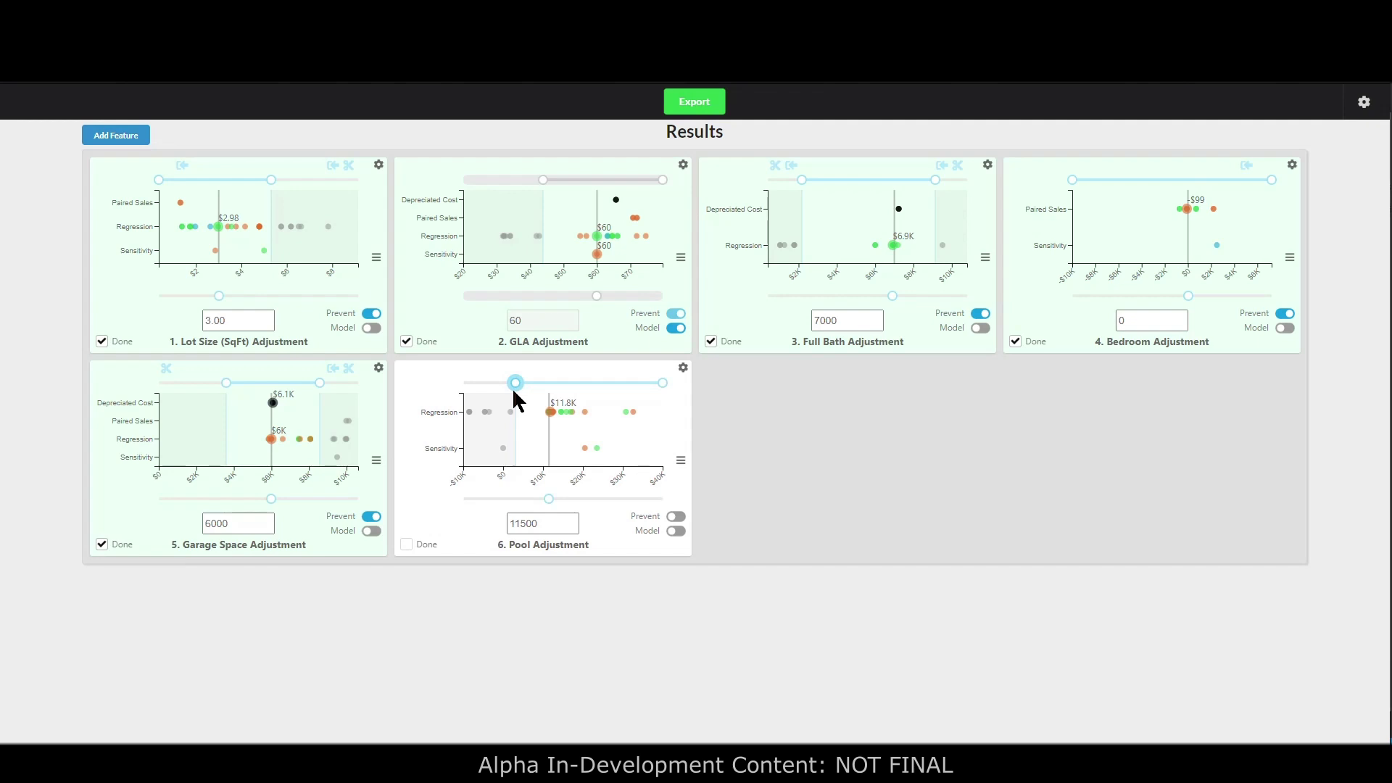
pyautogui.click(471, 369)
pyautogui.moveTo(662, 381); pyautogui.dragTo(552, 389)
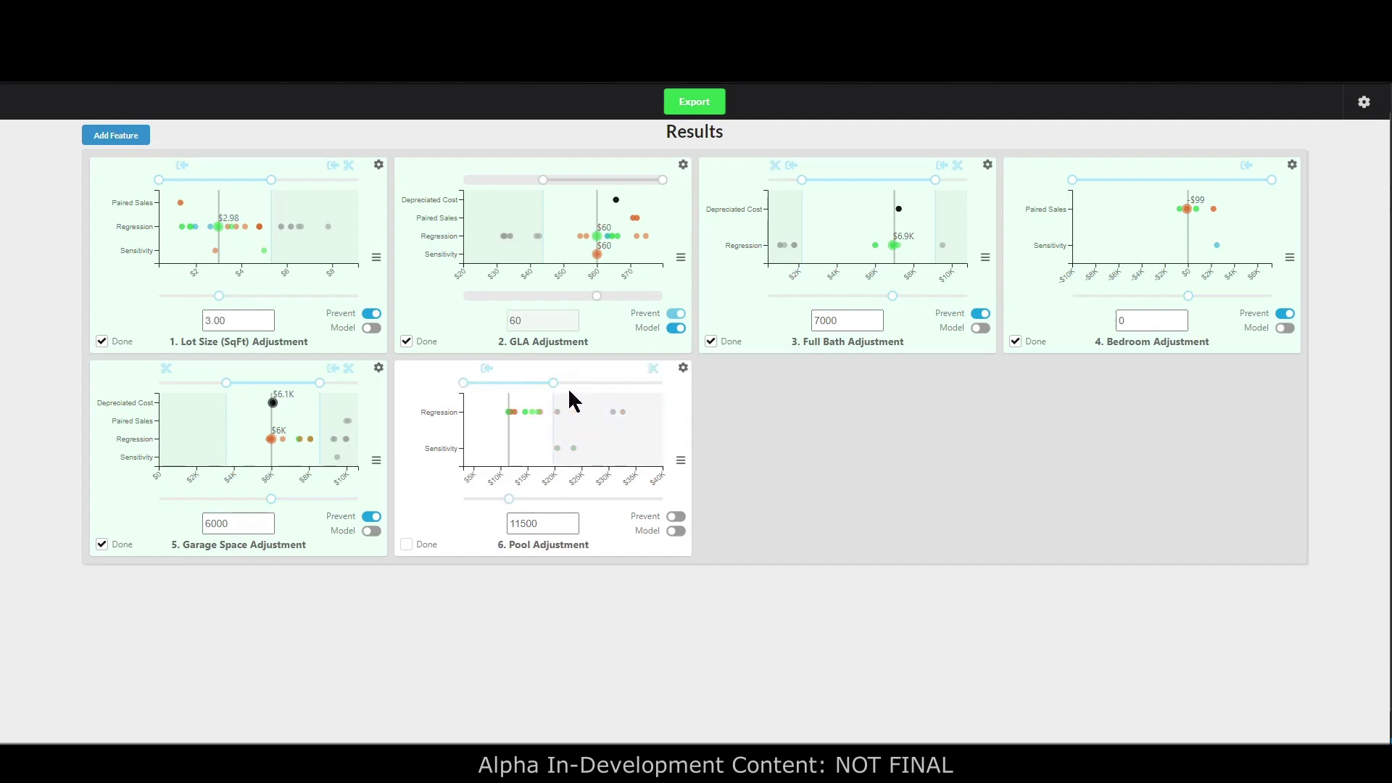
pyautogui.click(652, 369)
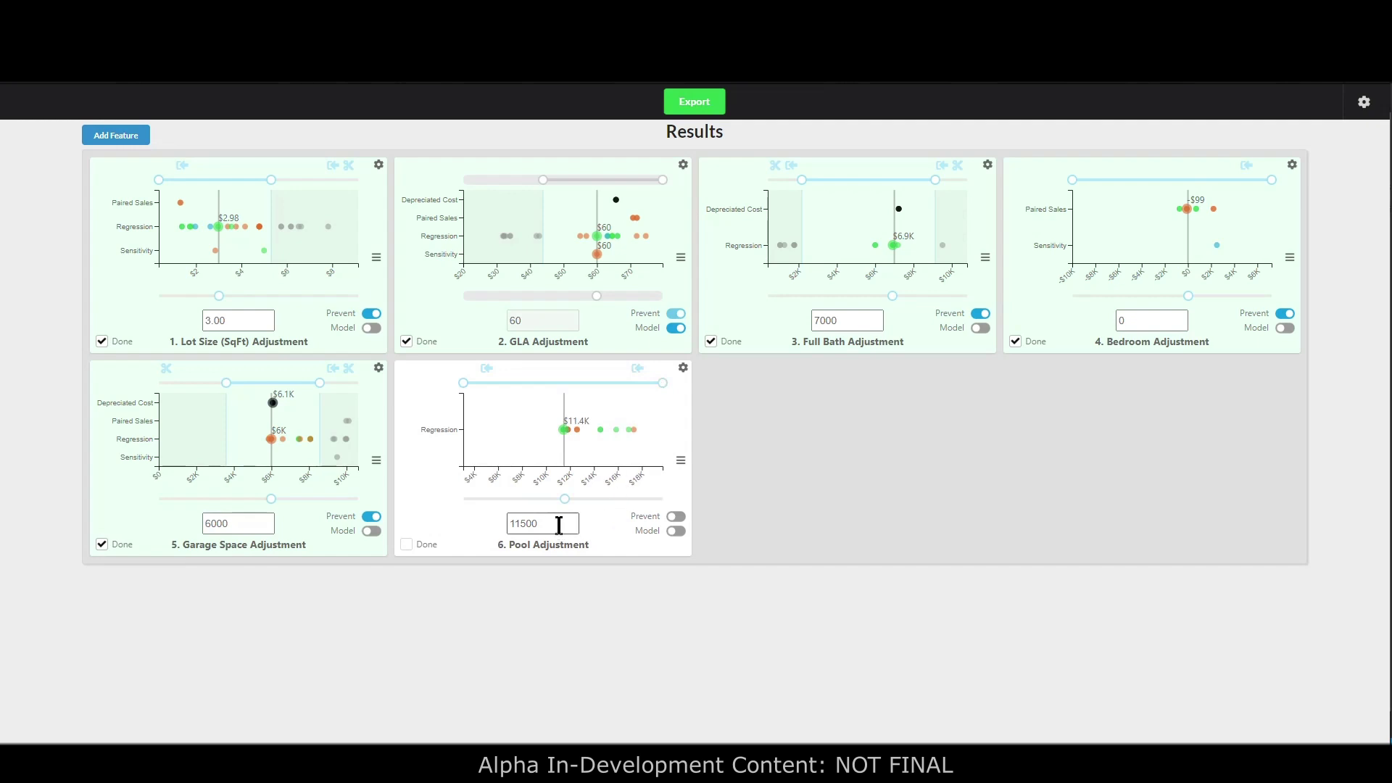
# - Enter 12000 as the Pool adjustment, mark it done, and exclude the highest values
pyautogui.moveTo(558, 524); pyautogui.dragTo(481, 523)
pyautogui.write('1200')
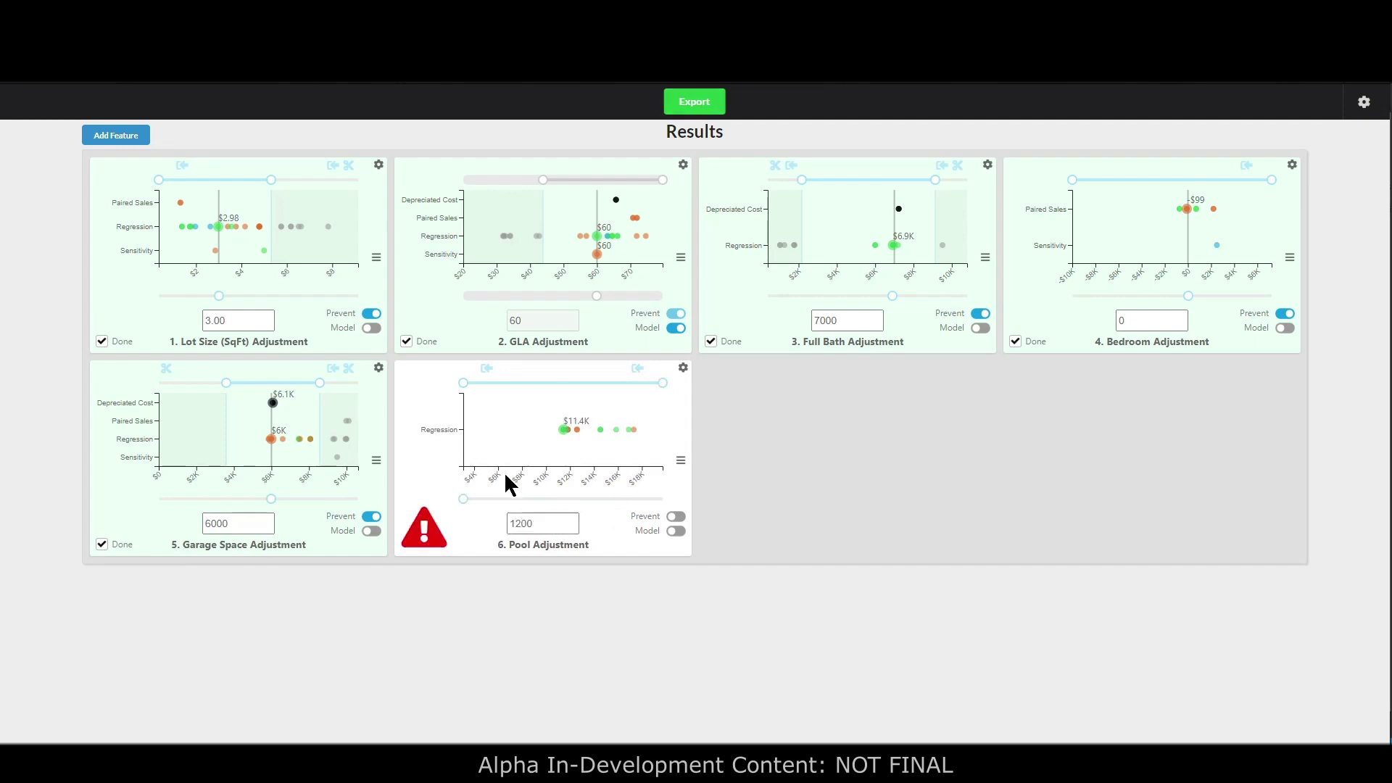
pyautogui.write('12000')
pyautogui.click(406, 545)
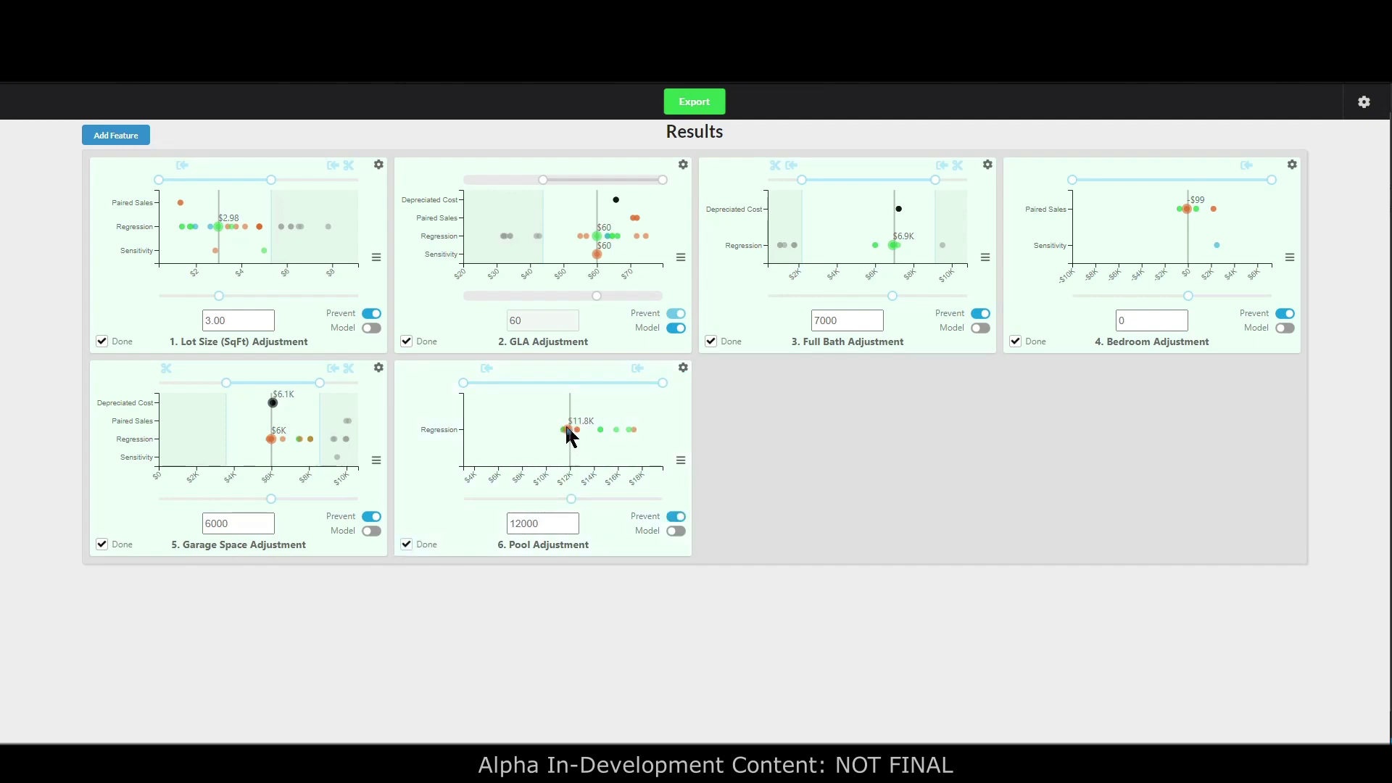
pyautogui.moveTo(666, 383); pyautogui.dragTo(595, 383)
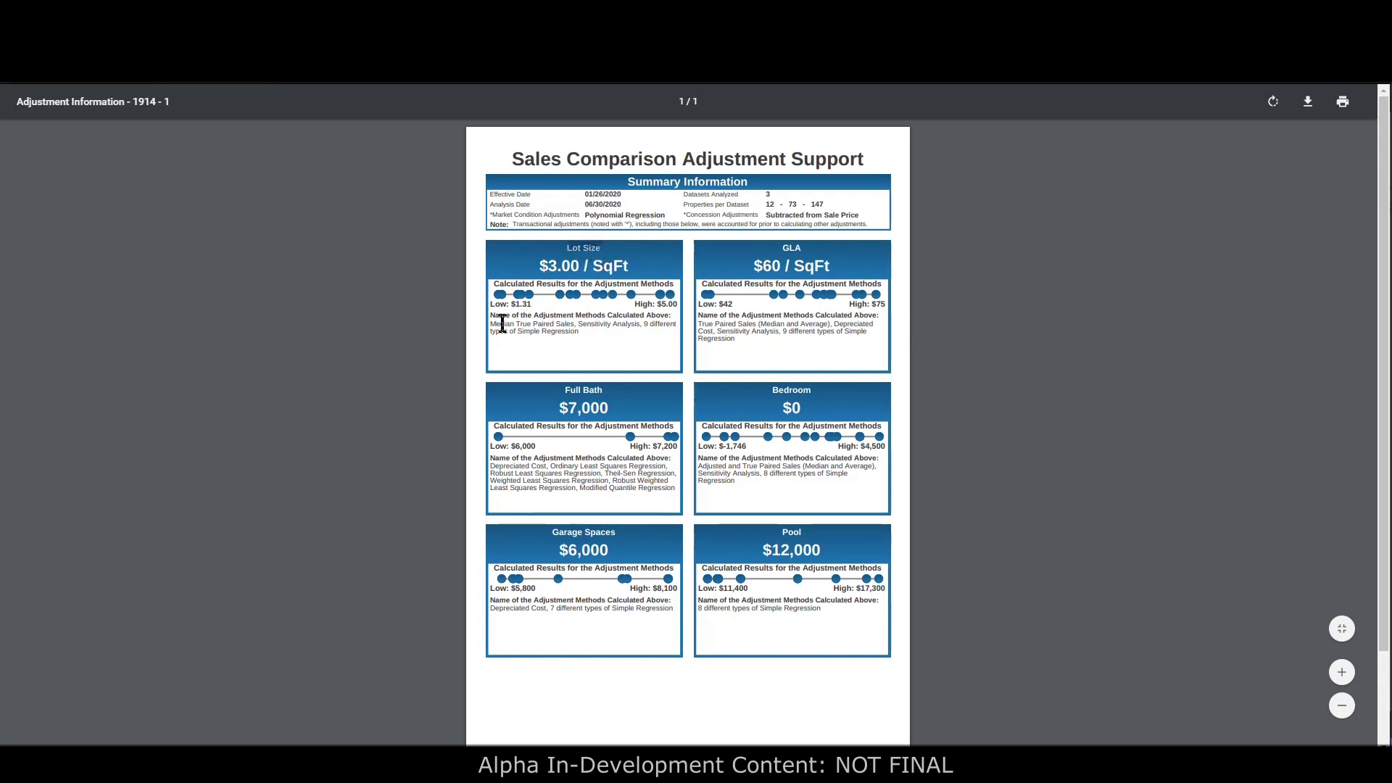
pyautogui.moveTo(489, 323); pyautogui.dragTo(577, 332)
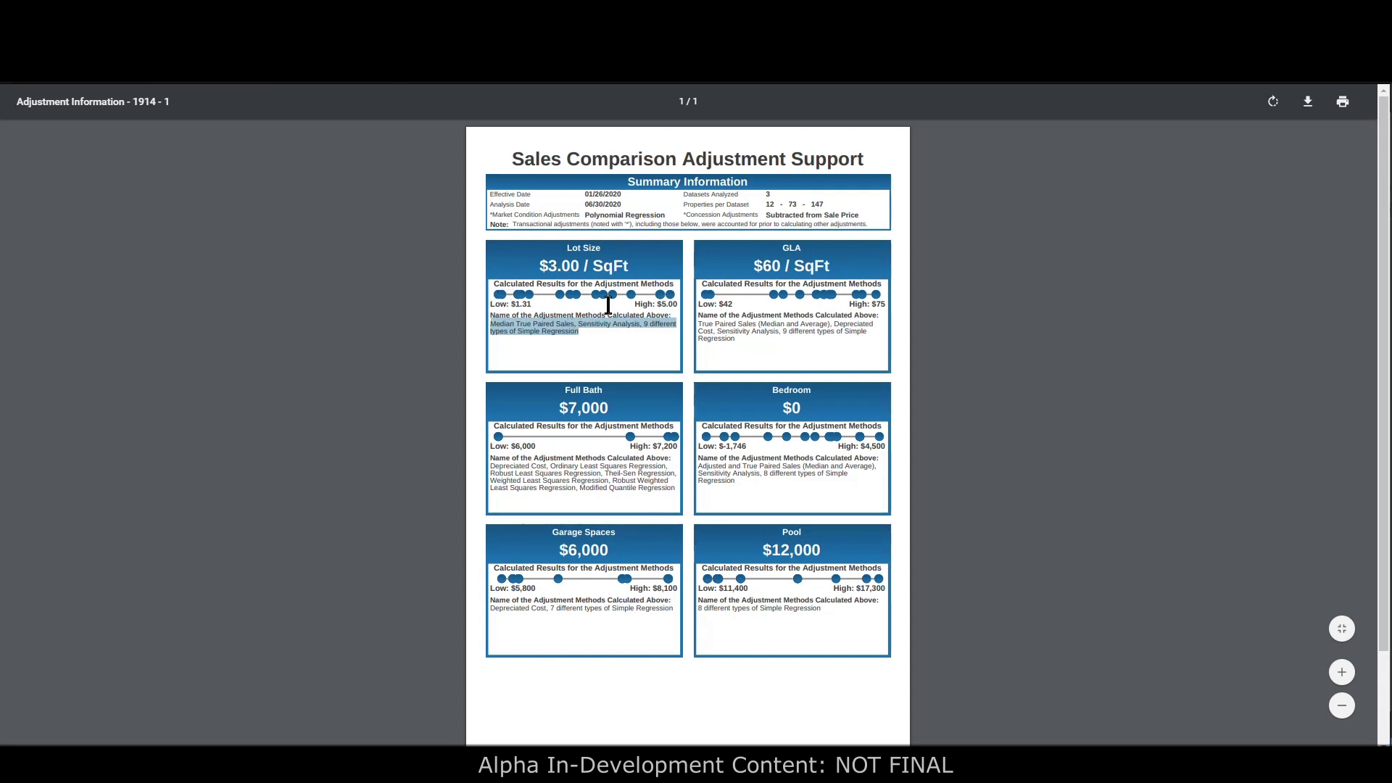
pyautogui.click(810, 265)
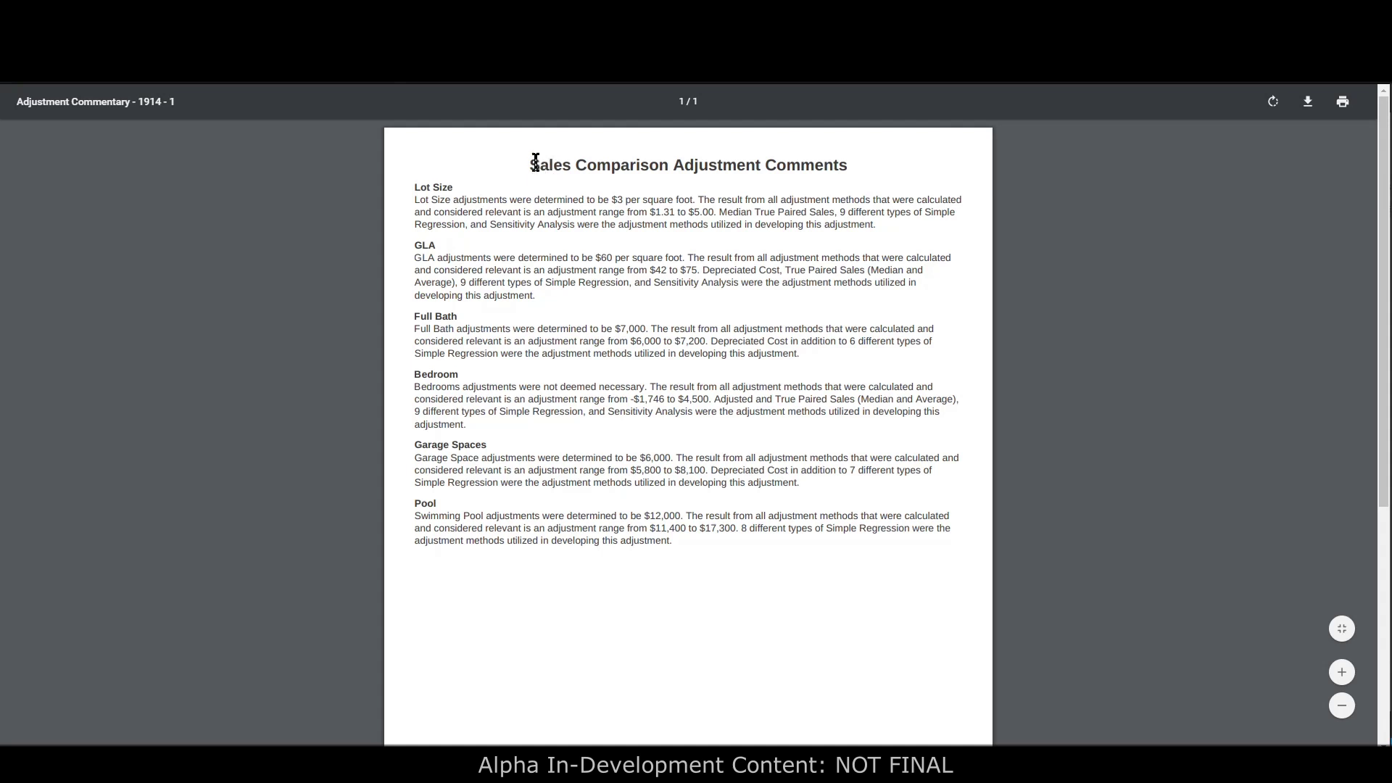
# - Select the commentary text from Lot Size down, then clear the selection
pyautogui.moveTo(415, 187); pyautogui.dragTo(720, 566)
pyautogui.click(709, 265)
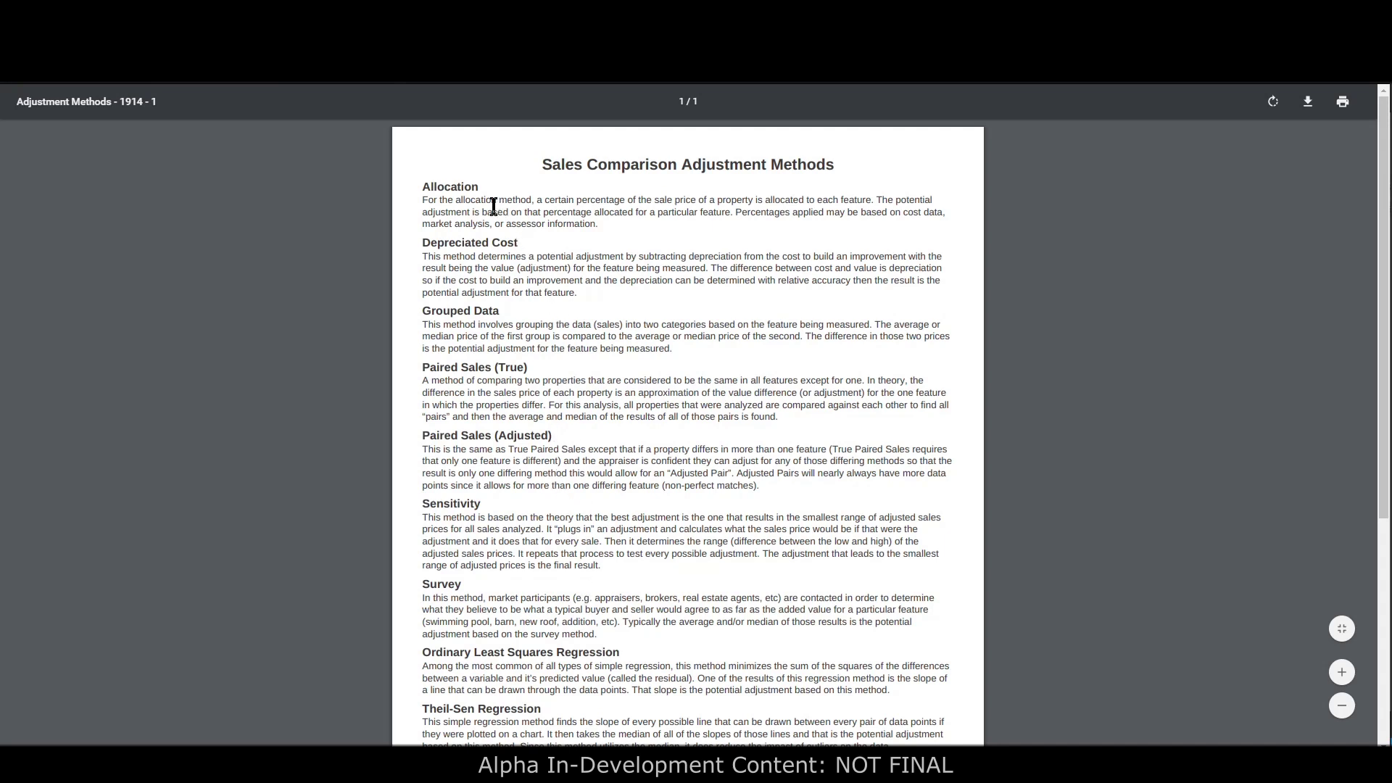
# - Highlight and then clear the Allocation and Depreciated Cost method descriptions in the Adjustment Methods PDF
pyautogui.moveTo(429, 200); pyautogui.dragTo(589, 222)
pyautogui.click(590, 222)
pyautogui.moveTo(440, 255); pyautogui.dragTo(575, 292)
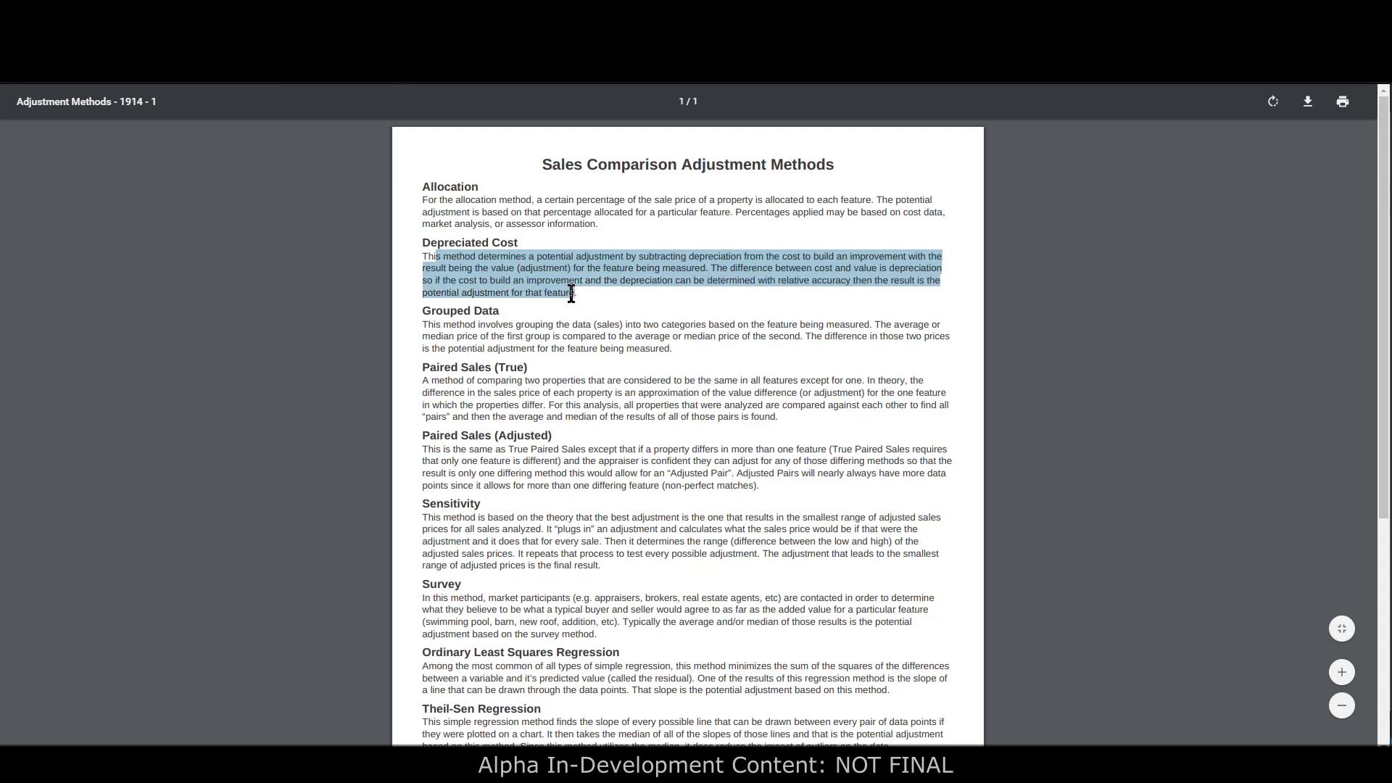
pyautogui.click(535, 274)
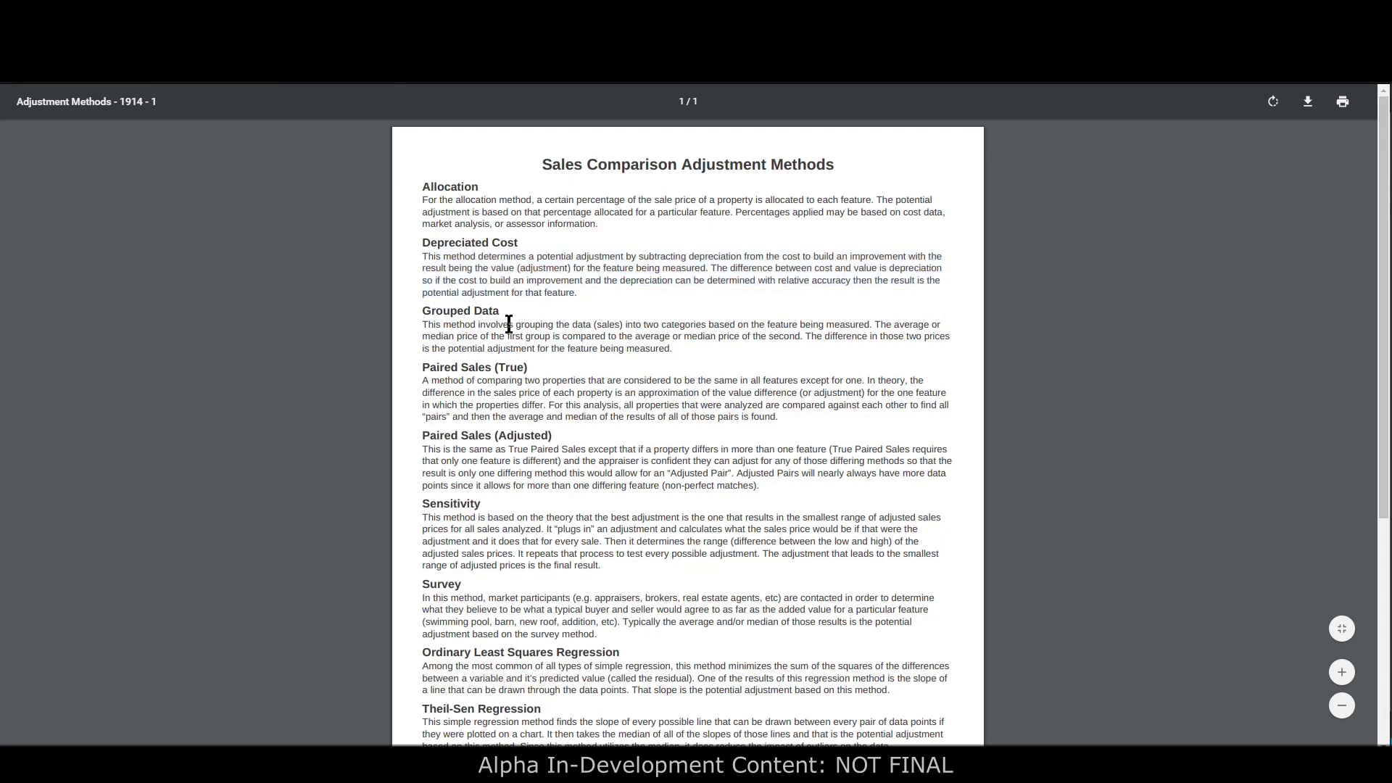